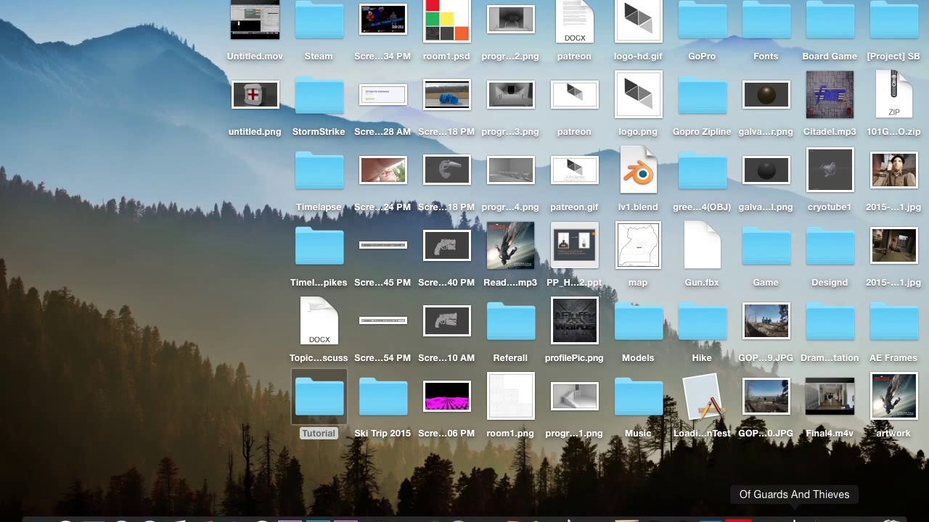
Step: Bring back the Safari window showing the blender.org page with the Blender 2.74 download
click(726, 520)
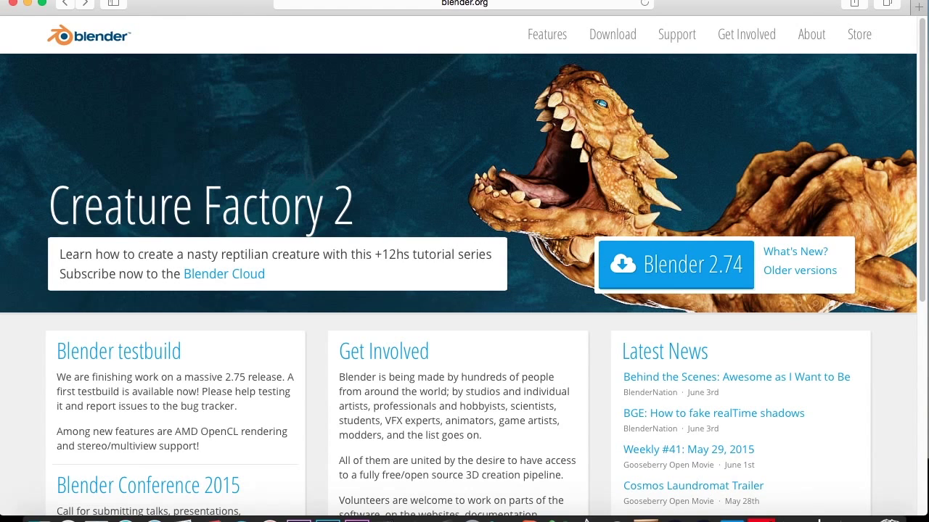
Step: Minimize Safari to reveal the desktop and its Tutorial folder
click(27, 6)
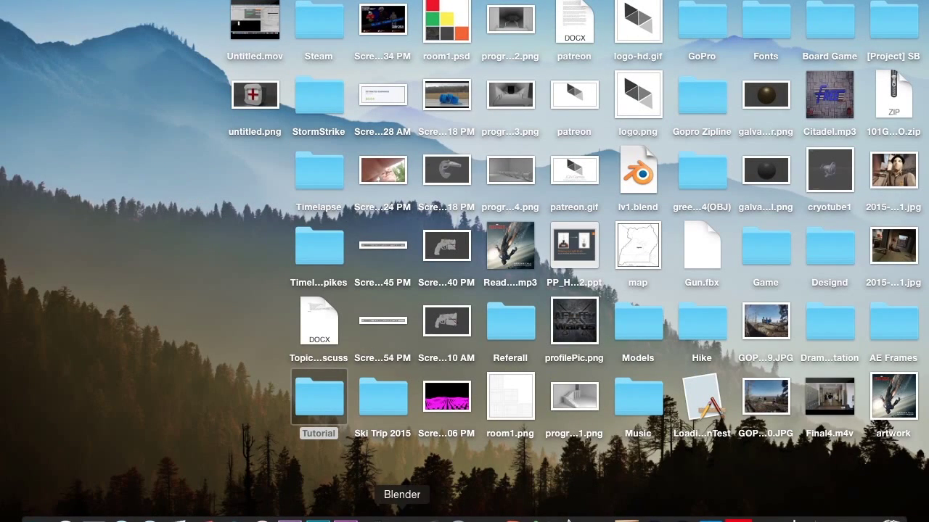
Step: Launch Blender 2.74 from the Dock and dismiss its splash screen
click(402, 516)
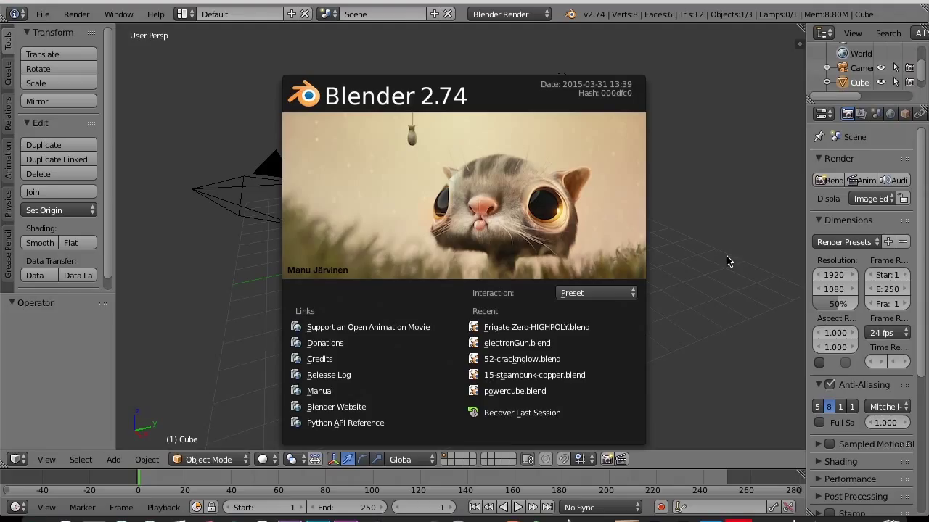
click(677, 248)
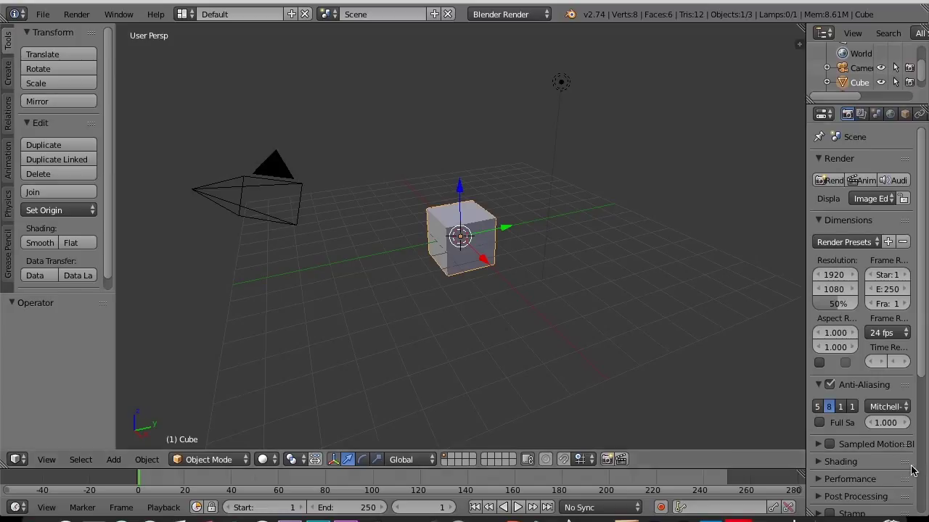
Step: Zoom the 3D view out on the default cube, camera and lamp scene
scroll(863, 405, down, 2)
Step: Orbit and zoom the view to see the default cube closer from a new angle
scroll(863, 405, up, 2)
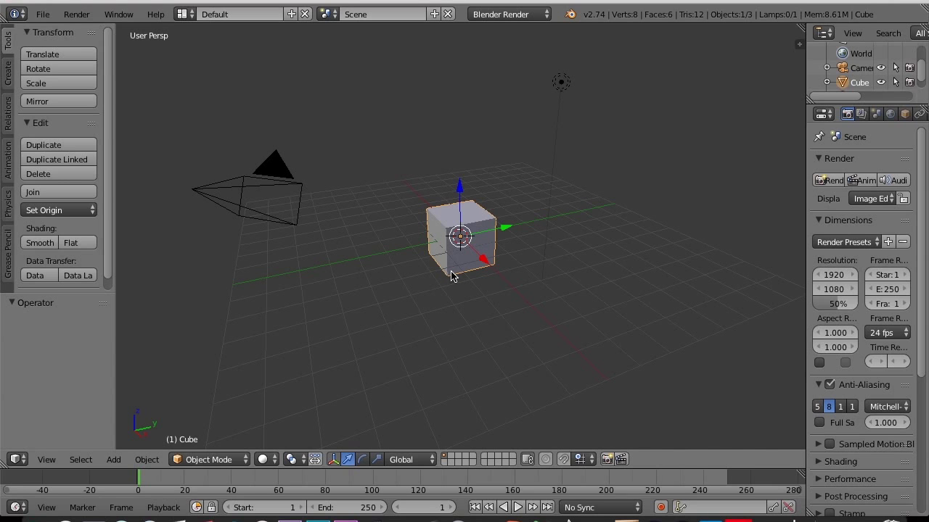
middle_drag(451, 276, 457, 253)
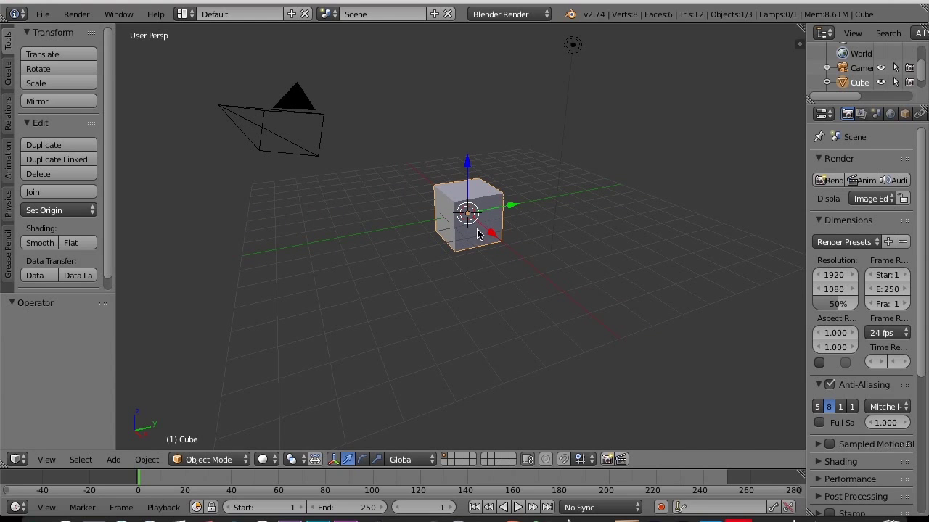
middle_drag(484, 203, 517, 209)
scroll(516, 210, up, 4)
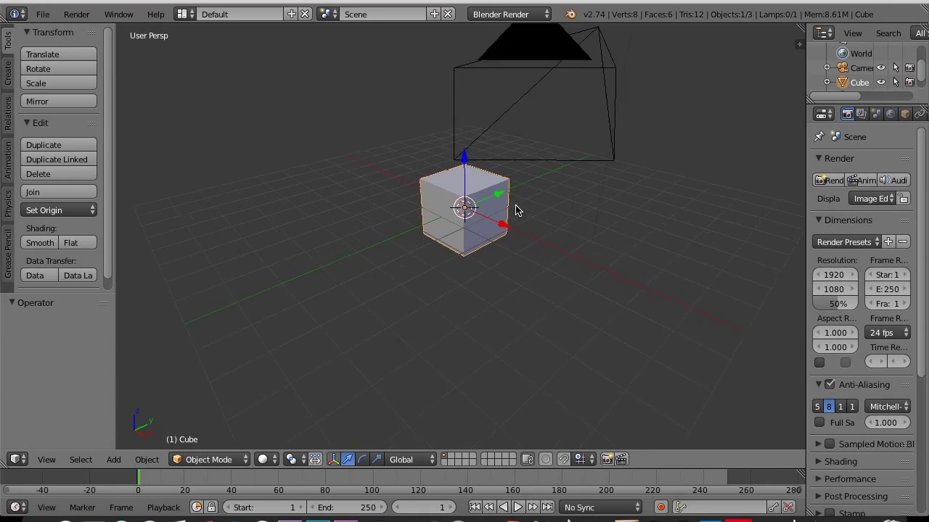
scroll(509, 198, down, 2)
key(KP_4)
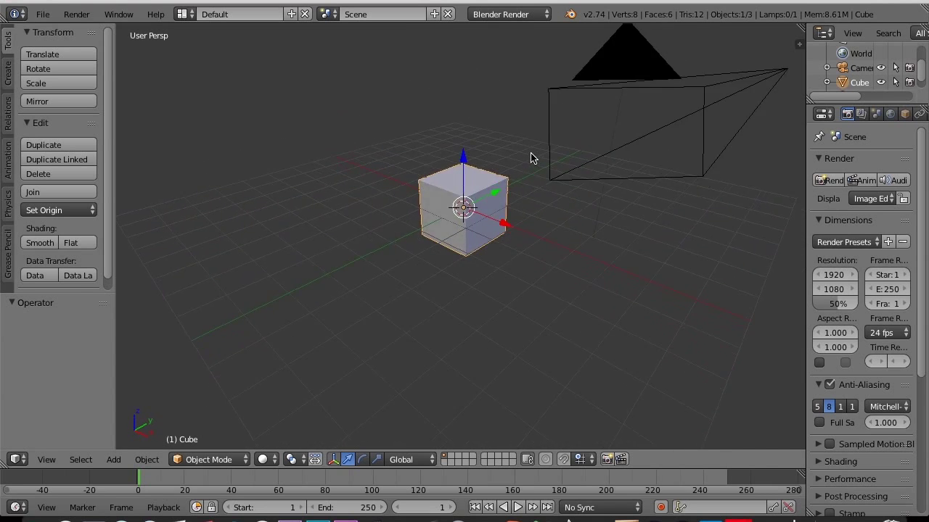
Step: Zoom the view in and out on the cube with the scroll wheel
scroll(530, 158, up, 8)
scroll(530, 158, down, 5)
scroll(530, 157, down, 5)
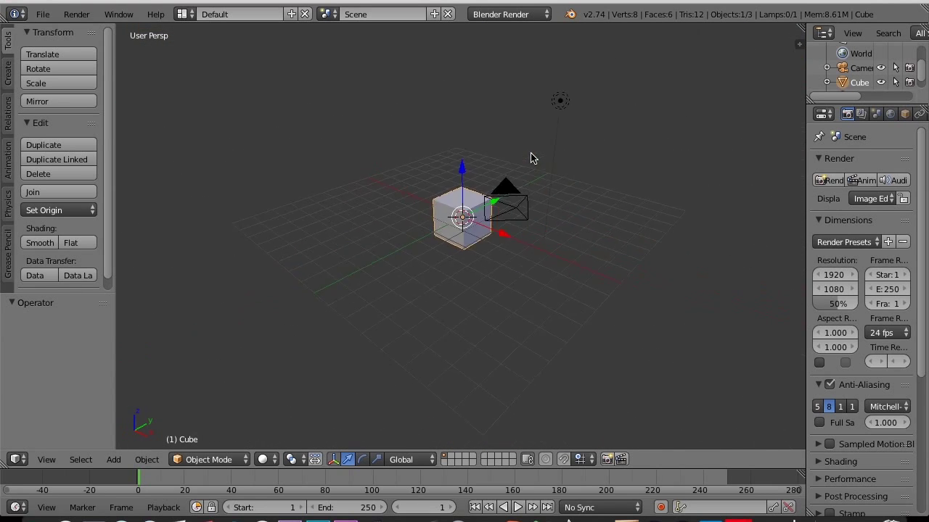
scroll(530, 159, up, 8)
scroll(531, 159, down, 5)
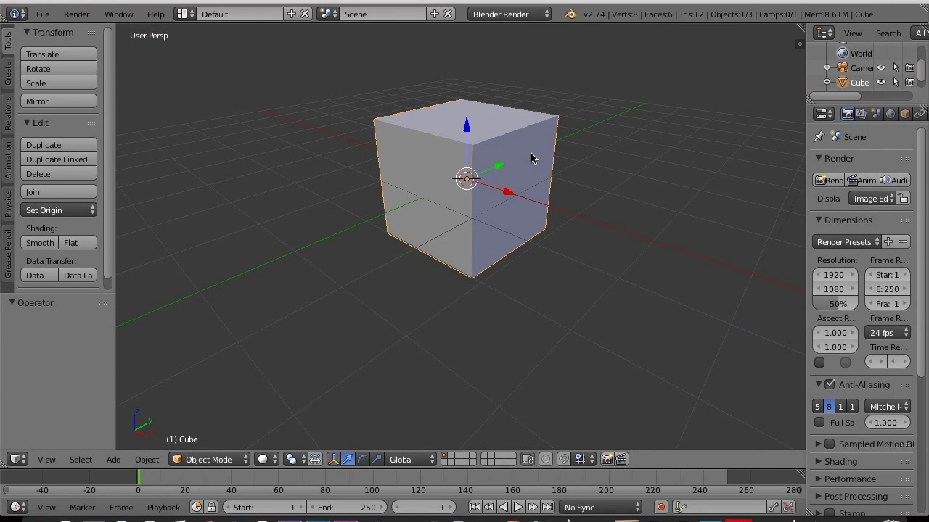
Step: Orbit with numpad 2/4/6/8 to look down on the cube from higher and further back
key(KP_8)
key(KP_2)
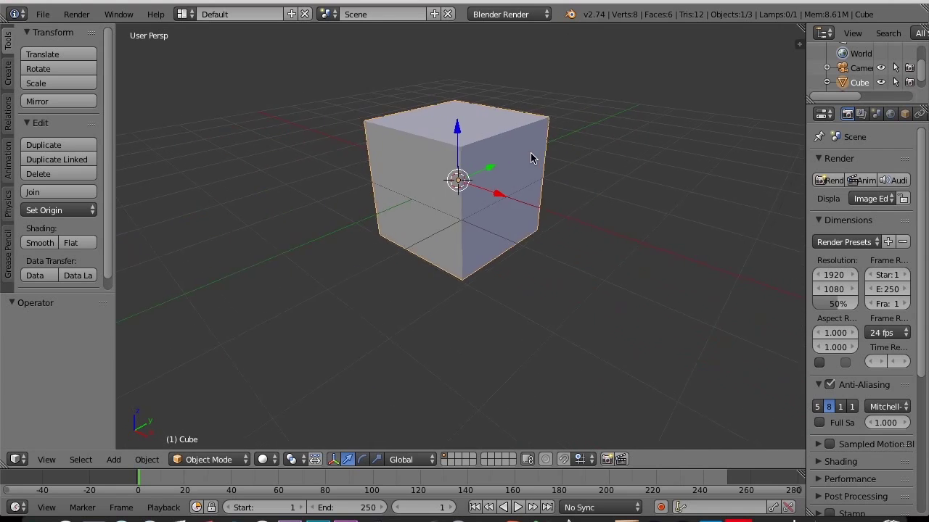
key(KP_4)
key(KP_6)
key(KP_6)
key(KP_6)
key(KP_6)
key(KP_6)
key(KP_6)
key(KP_8)
key(KP_8)
key(KP_8)
key(KP_6)
key(KP_6)
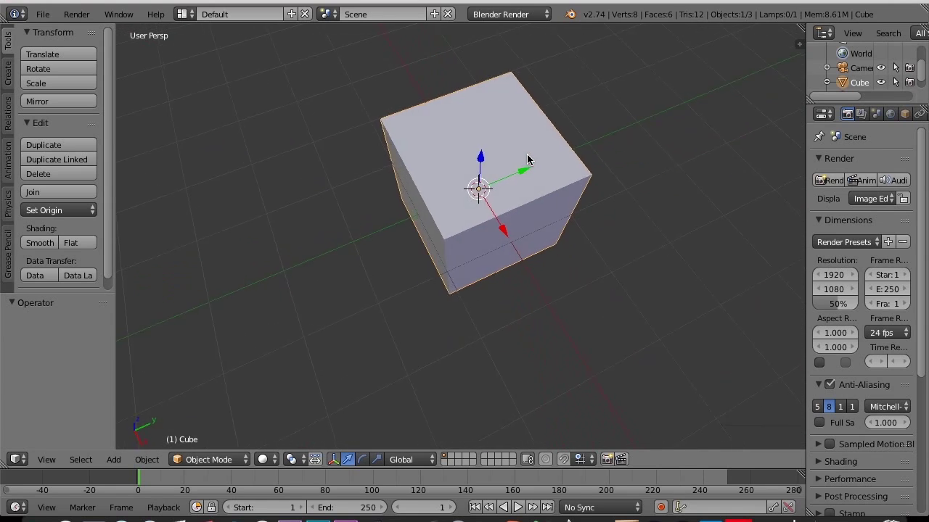
key(KP_2)
key(KP_2)
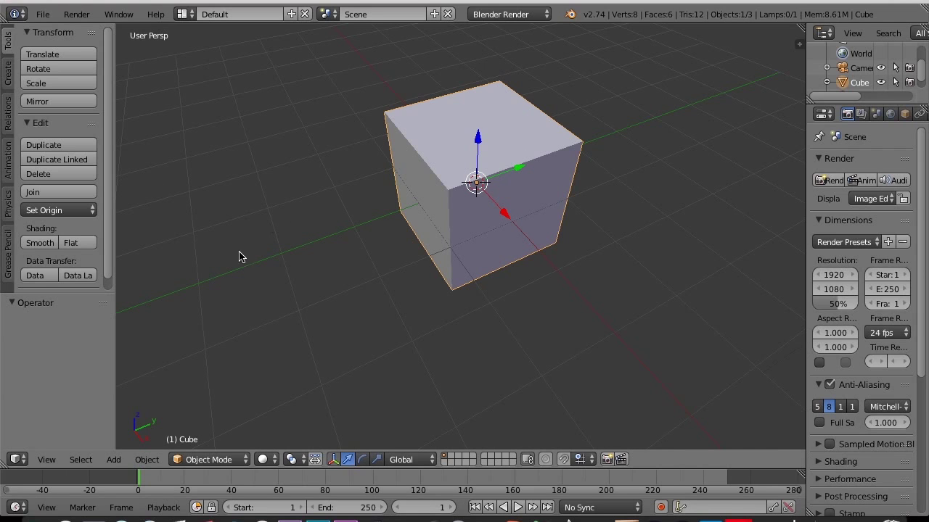
key(KP_2)
key(KP_8)
scroll(469, 199, down, 3)
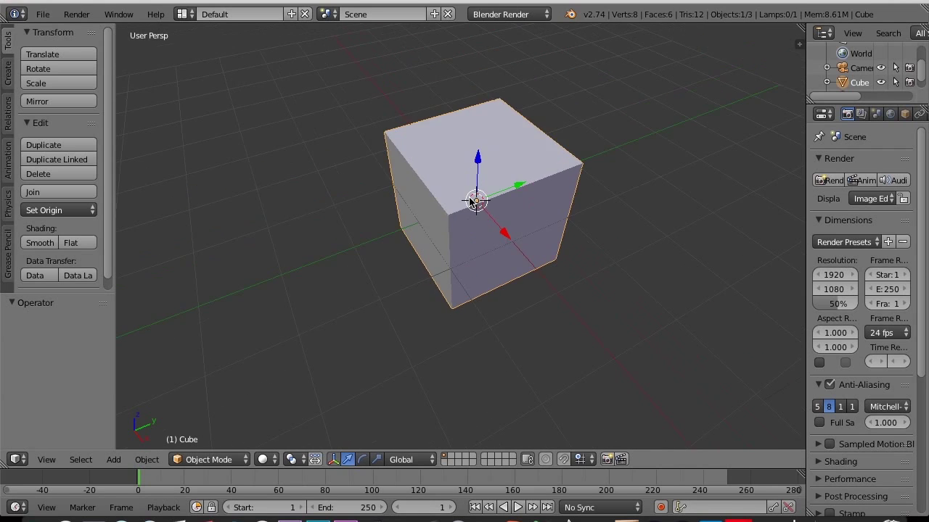
scroll(470, 200, up, 1)
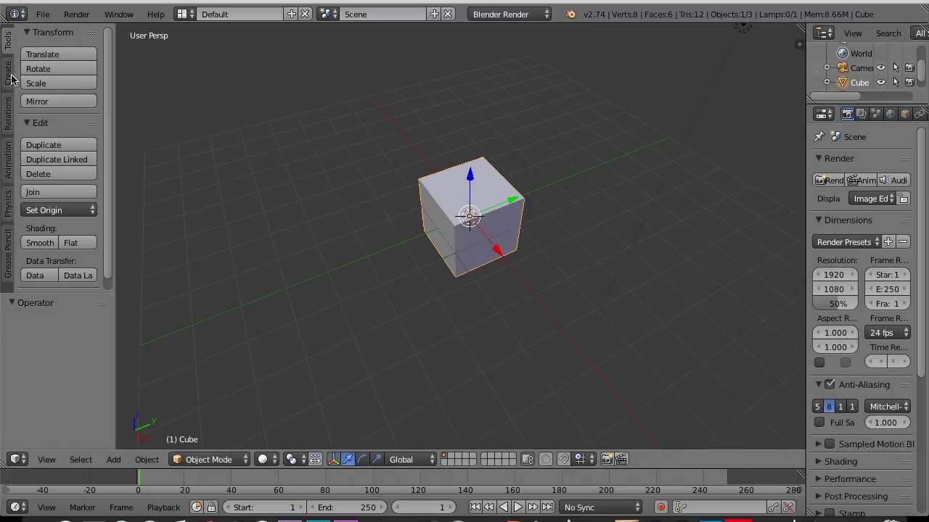
scroll(44, 72, down, 1)
scroll(54, 87, up, 1)
click(67, 50)
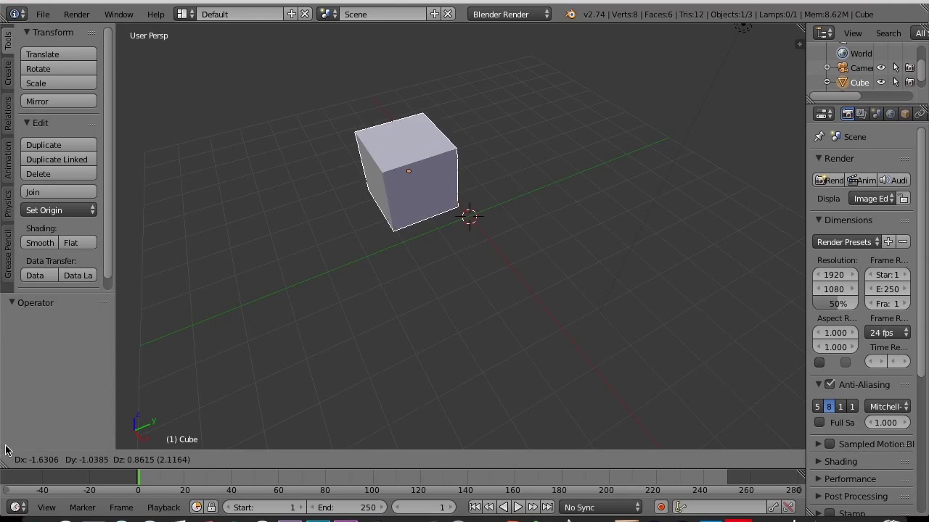
Step: Cancel the move, apply a slight Tool Shelf rotation, and cancel a trial scale
key(Escape)
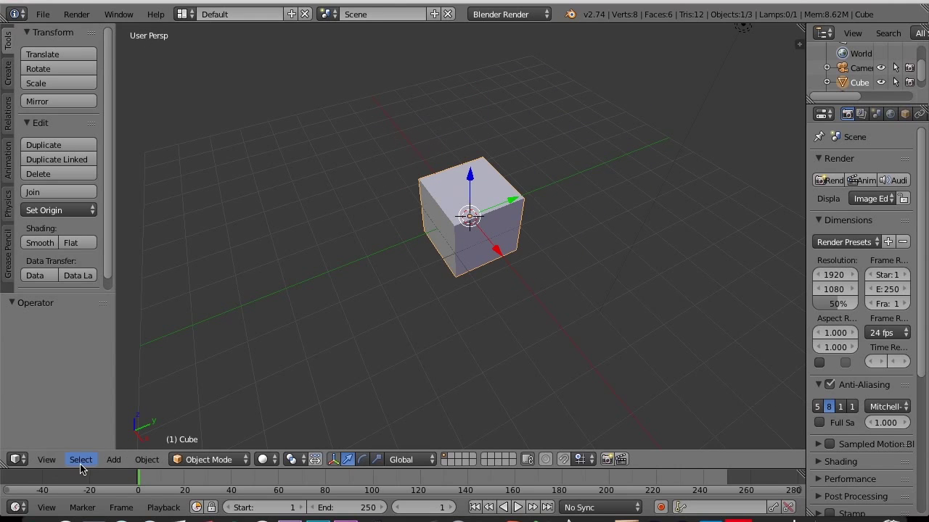
click(42, 69)
click(40, 83)
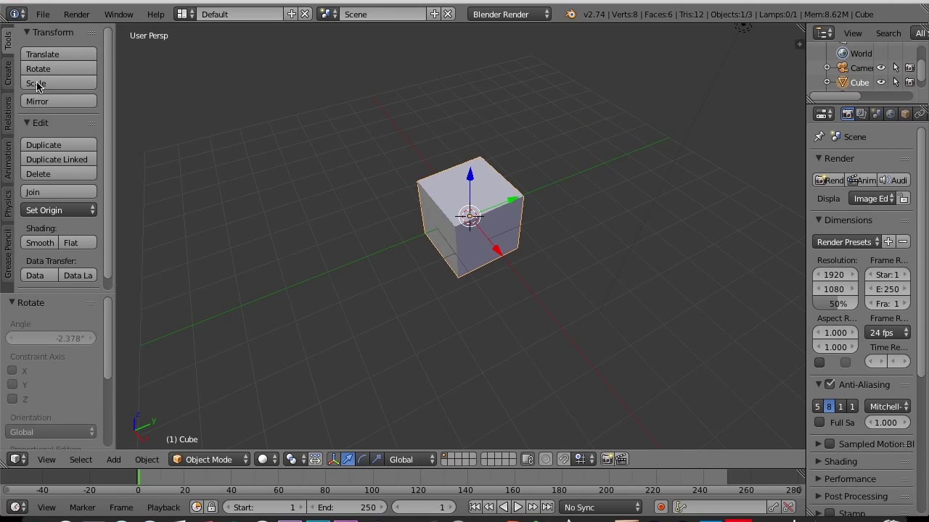
click(39, 82)
key(Escape)
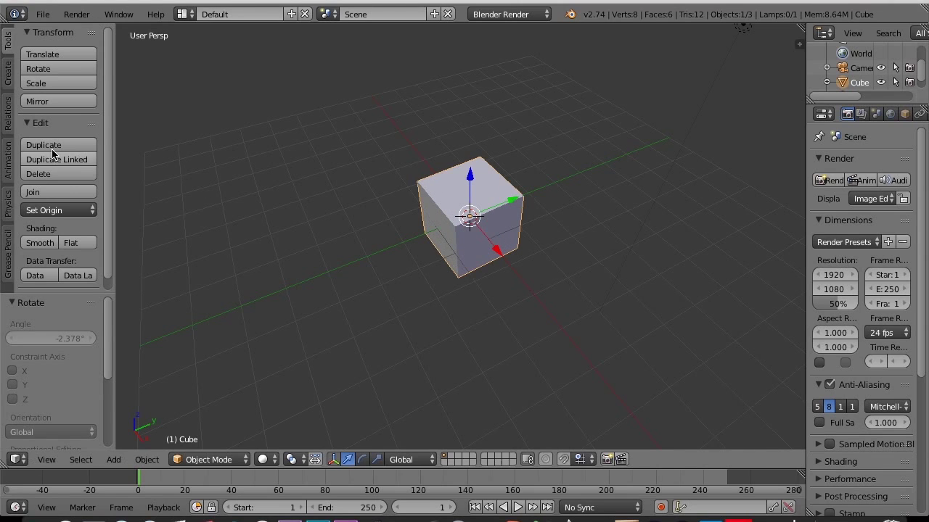
scroll(50, 143, down, 1)
scroll(51, 156, up, 1)
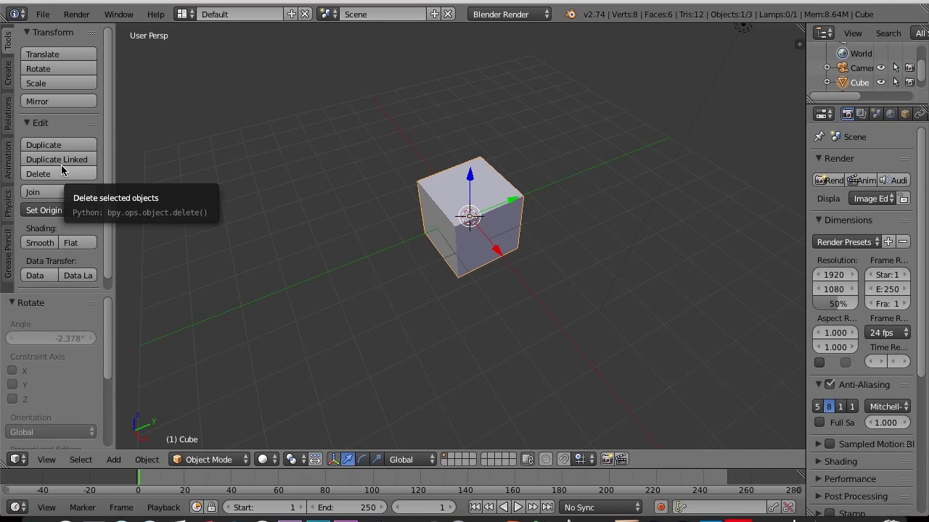
Step: Try moving, rotating and scaling with G, R and S, cancelling each with Esc
key(g)
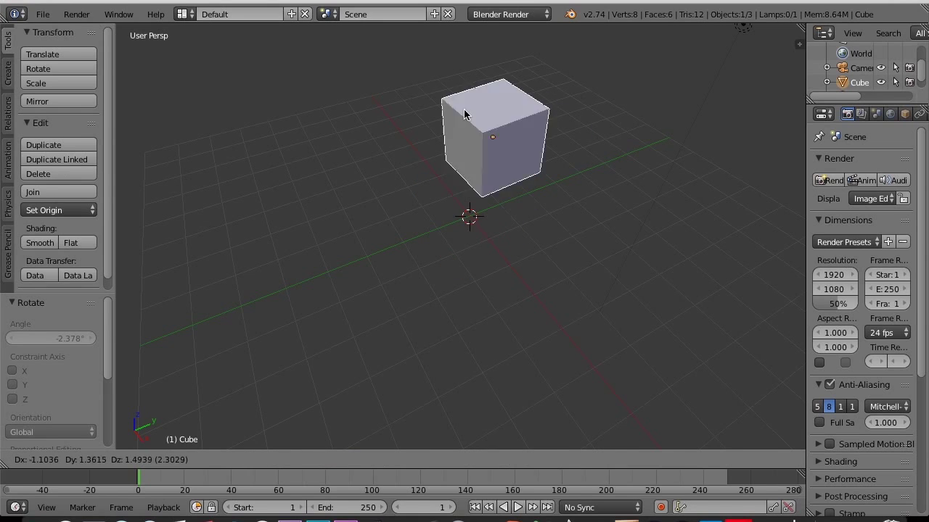
key(Escape)
key(r)
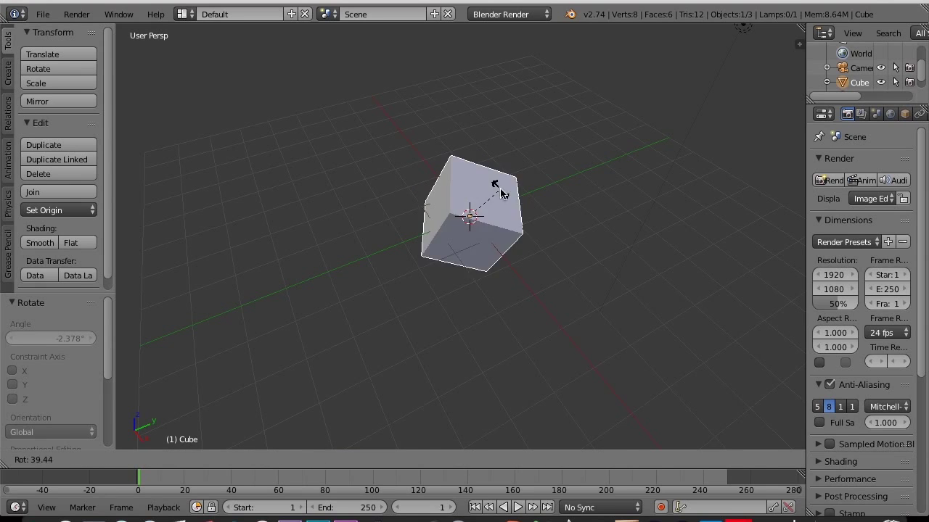
key(Escape)
key(s)
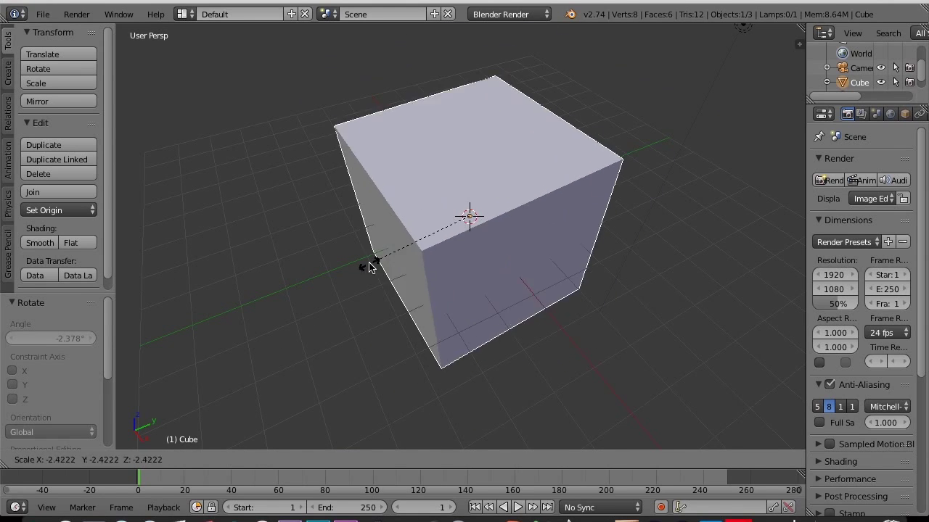
key(Escape)
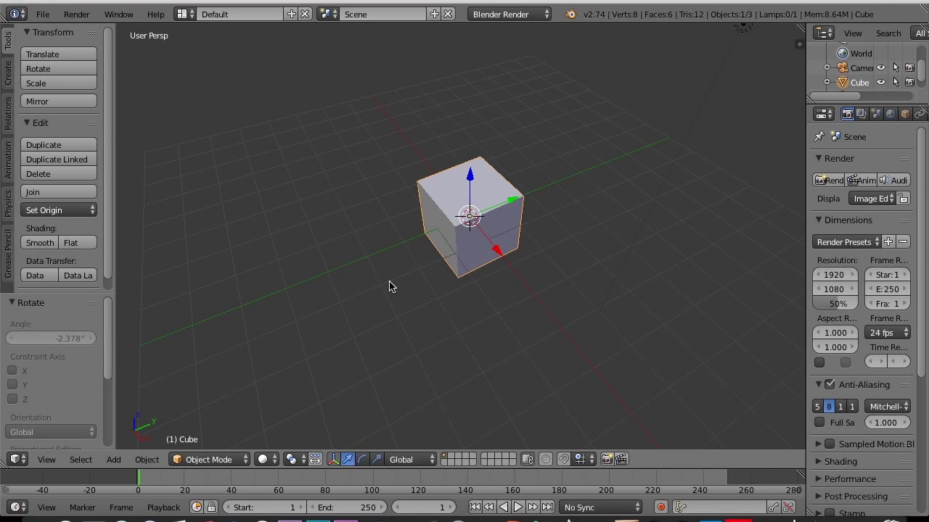
middle_drag(390, 286, 337, 208)
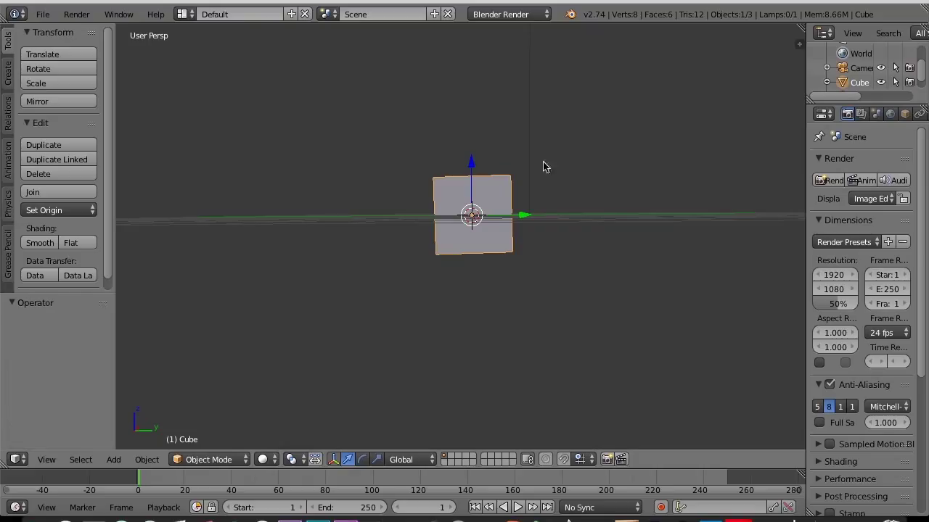
Step: Adjust the orbit slightly to settle on a square-on front view of the cube
mouse_move(571, 169)
middle_down()
mouse_move(565, 161)
mouse_move(570, 168)
middle_up()
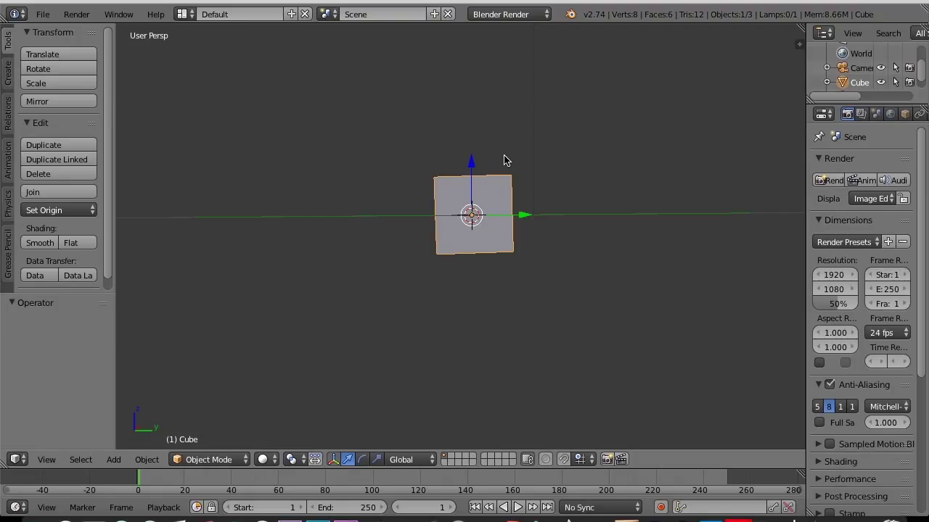
Step: Open User Preferences with Ctrl+Alt+U on the Input settings, then close it
key(ctrl+alt+u)
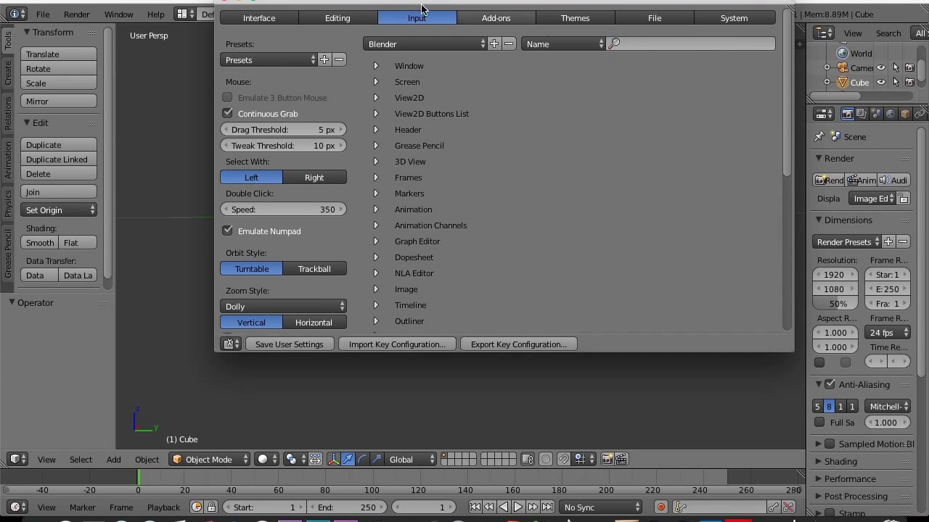
drag(370, 2, 317, 23)
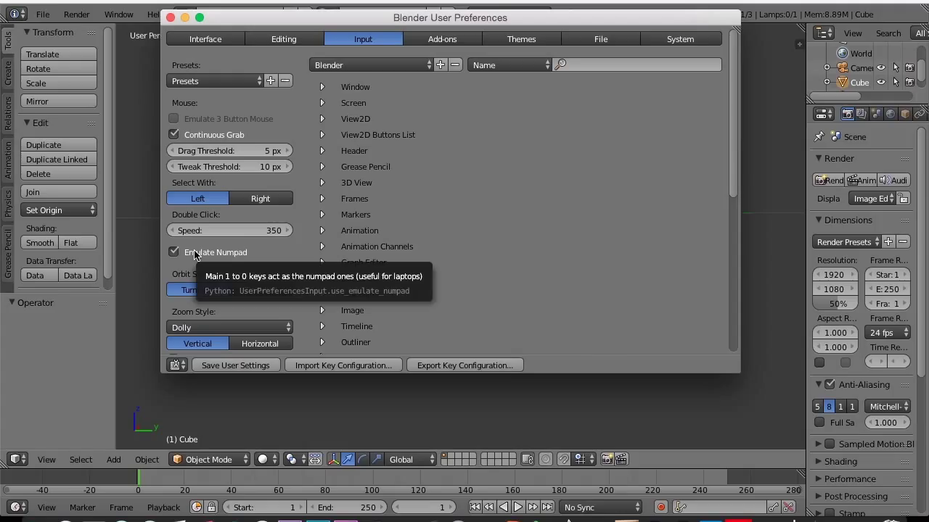
click(171, 18)
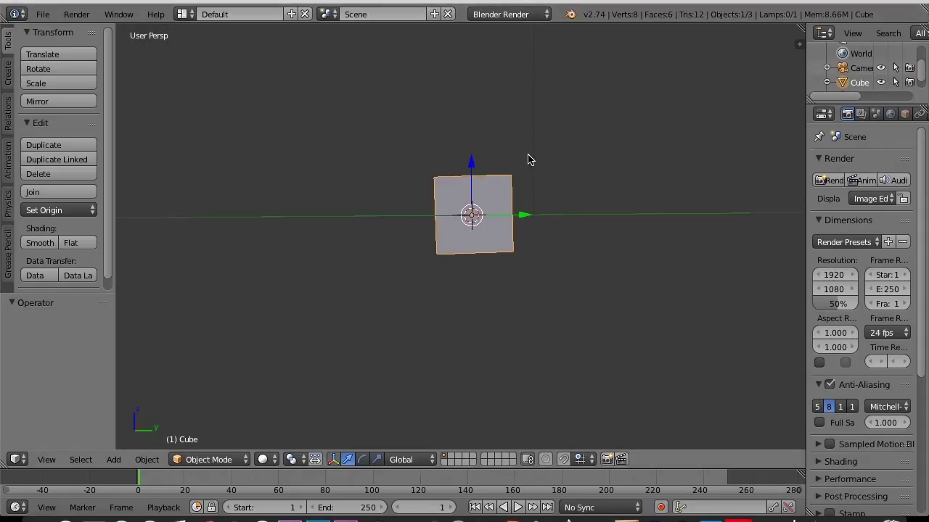
Step: Switch to orthographic, view the cube from front and right, then tilt and orbit around it
key(KP_5)
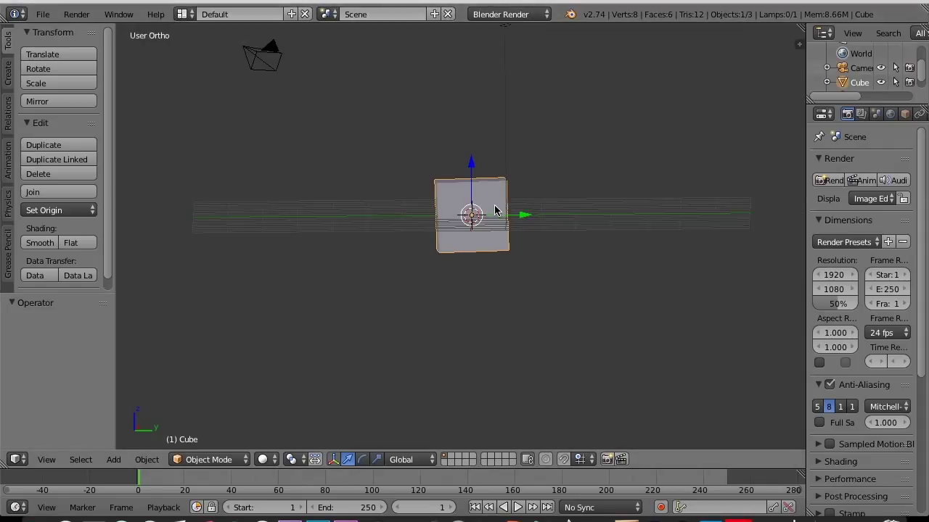
mouse_move(499, 210)
middle_down()
mouse_move(518, 191)
mouse_move(616, 184)
mouse_move(521, 184)
mouse_move(511, 212)
middle_up()
key(KP_1)
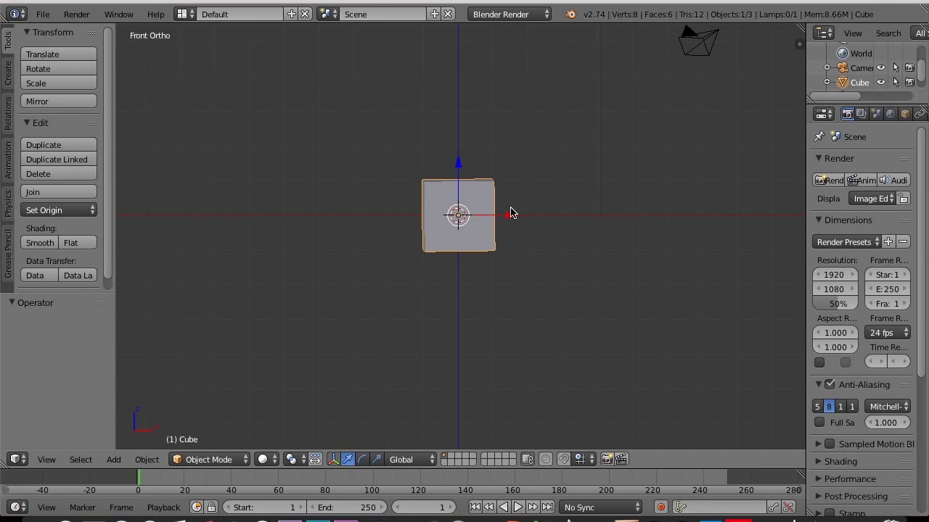
key(KP_3)
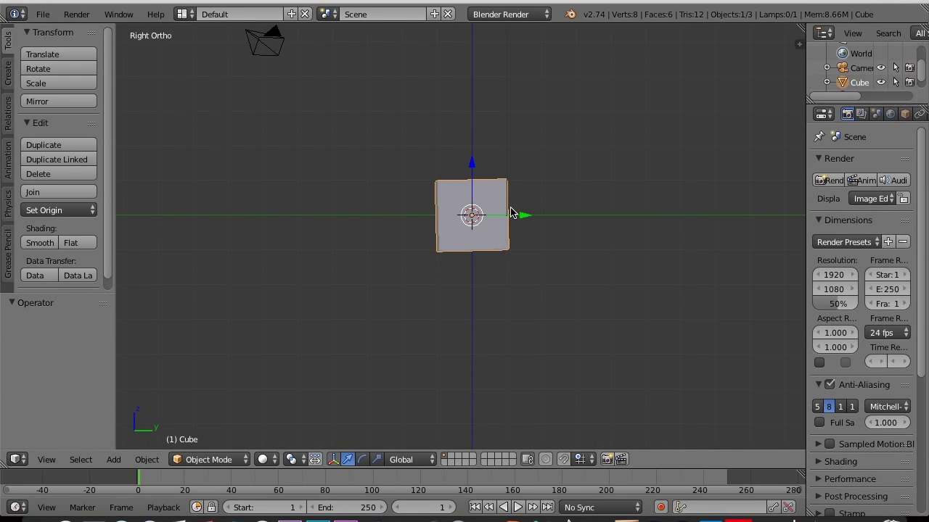
key(KP_8)
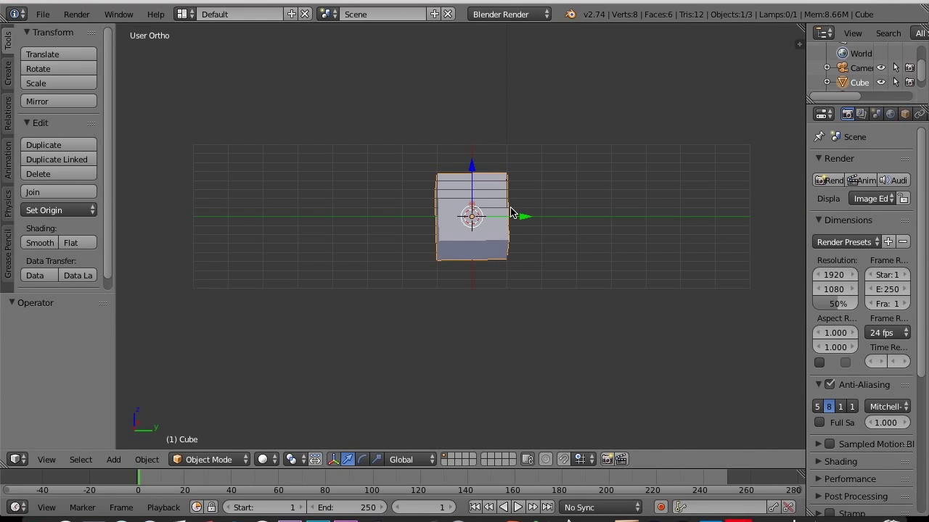
key(KP_8)
key(KP_8)
key(KP_8)
key(KP_8)
key(KP_8)
key(KP_8)
key(KP_8)
key(KP_8)
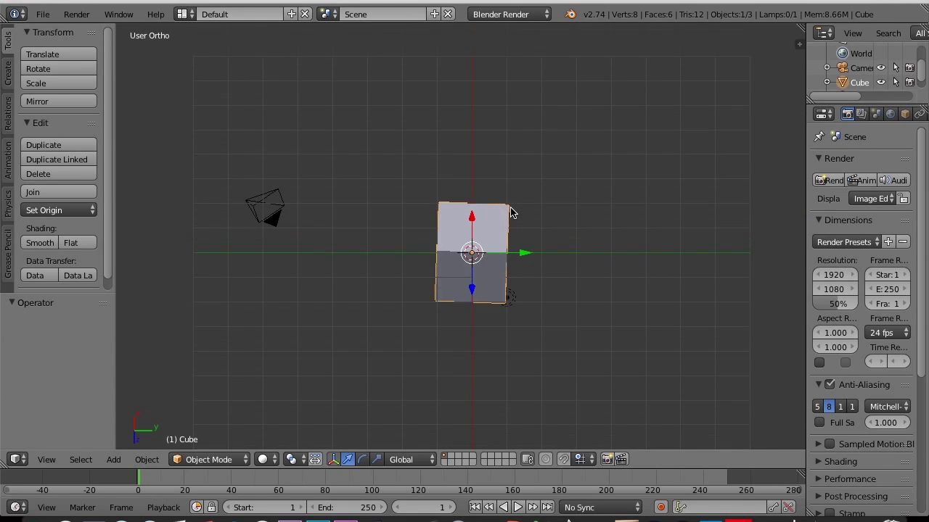
key(KP_8)
key(KP_8)
key(KP_8)
key(KP_8)
key(KP_8)
key(KP_8)
key(KP_8)
key(KP_8)
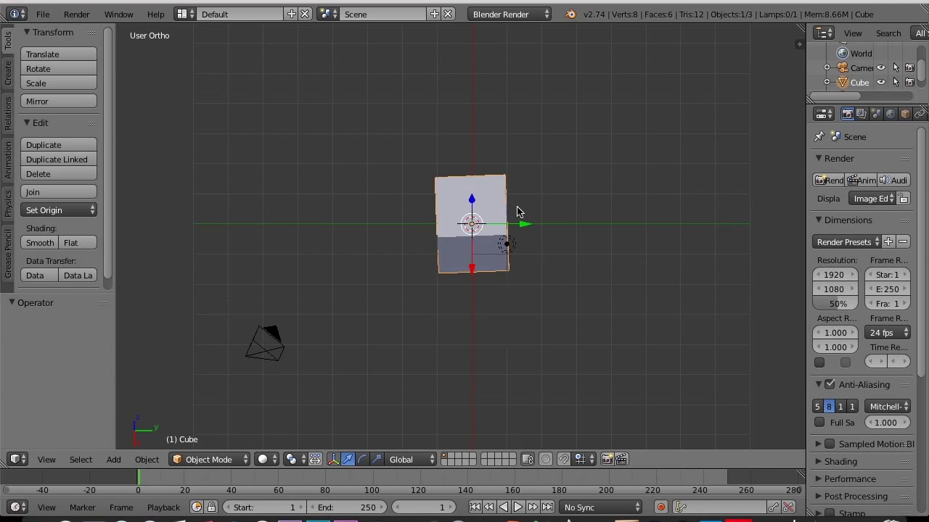
key(KP_4)
key(KP_4)
key(KP_4)
key(KP_4)
key(KP_4)
key(KP_4)
key(KP_4)
key(KP_4)
key(KP_4)
key(KP_4)
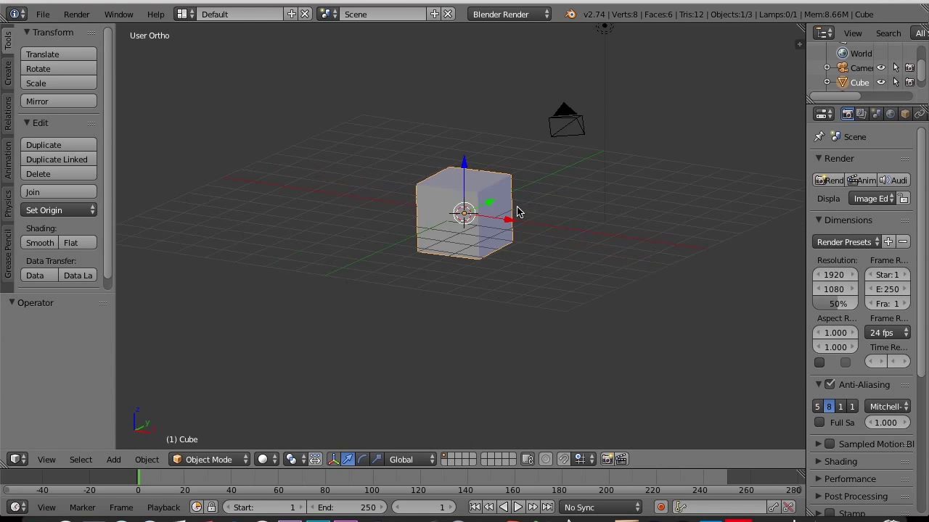
key(KP_4)
key(KP_4)
key(KP_4)
key(KP_4)
key(KP_4)
key(KP_4)
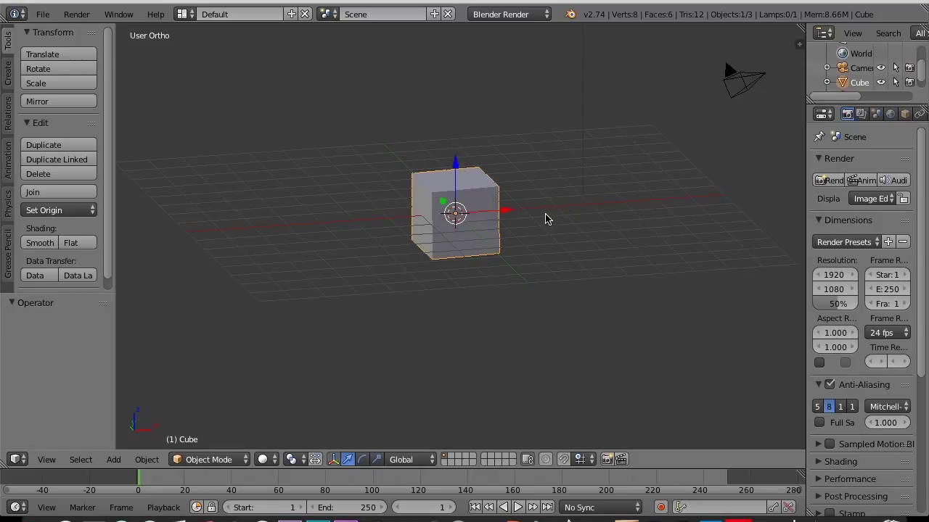
Step: Check top and right views, return to perspective, and end on an angled view of the cube
key(KP_4)
key(KP_4)
key(KP_4)
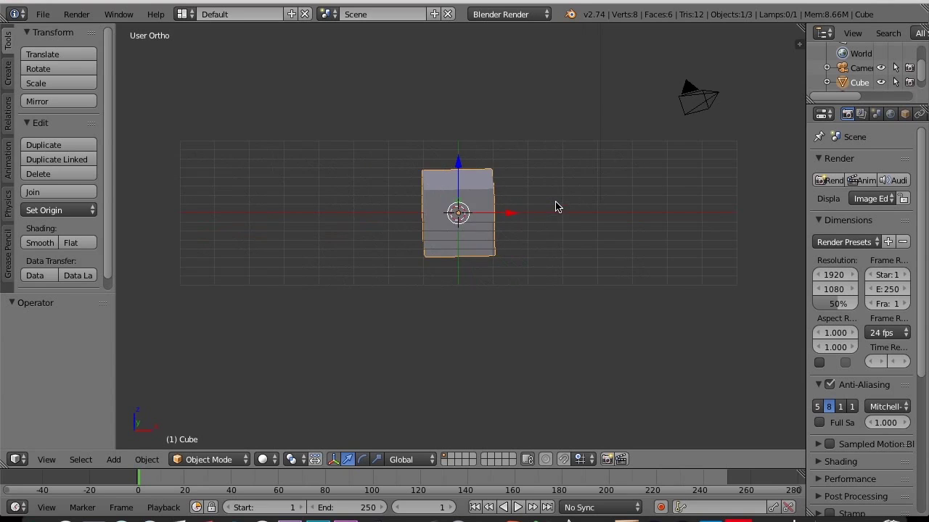
key(KP_6)
key(KP_7)
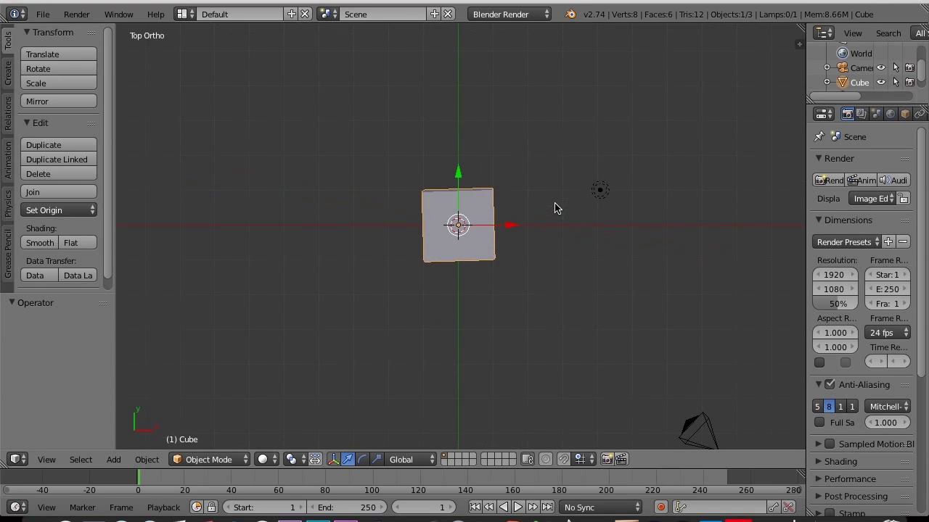
key(KP_8)
key(KP_8)
key(KP_8)
key(KP_8)
key(KP_8)
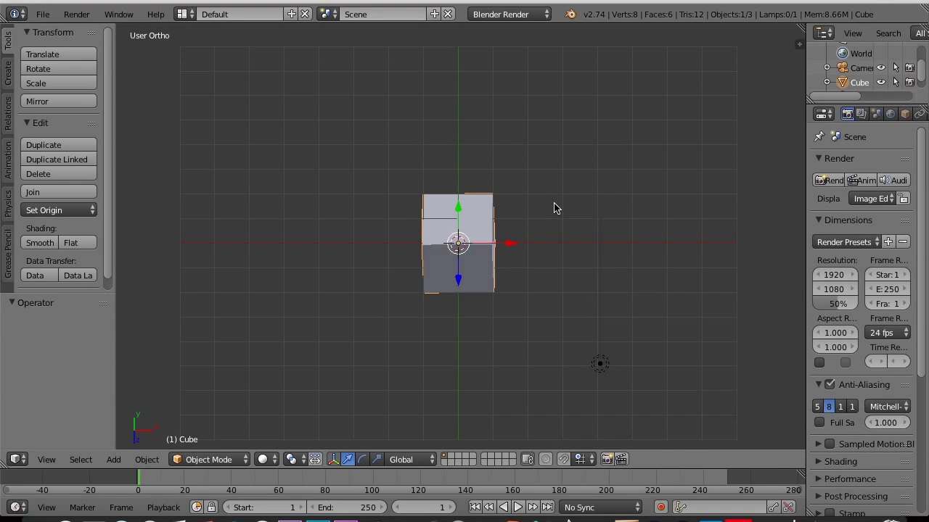
key(KP_3)
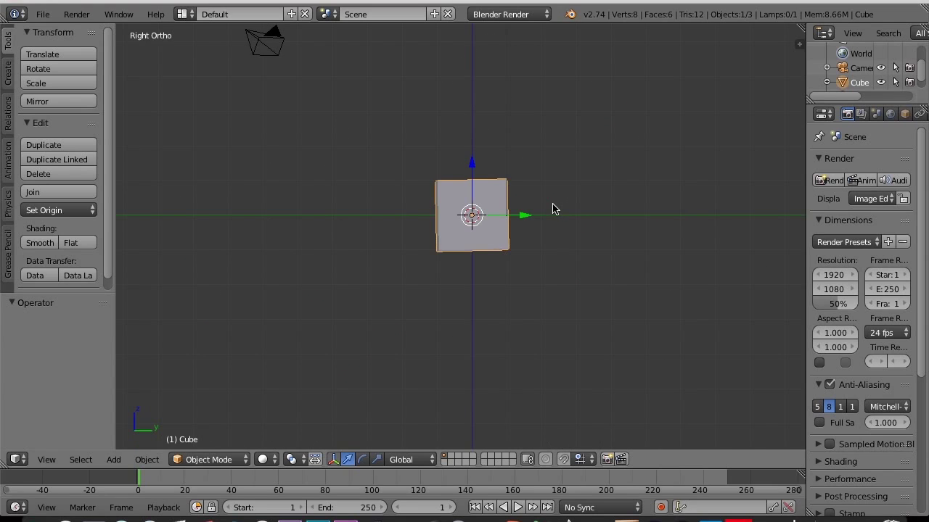
key(KP_4)
key(KP_4)
key(KP_4)
key(KP_4)
key(KP_4)
key(KP_4)
key(KP_5)
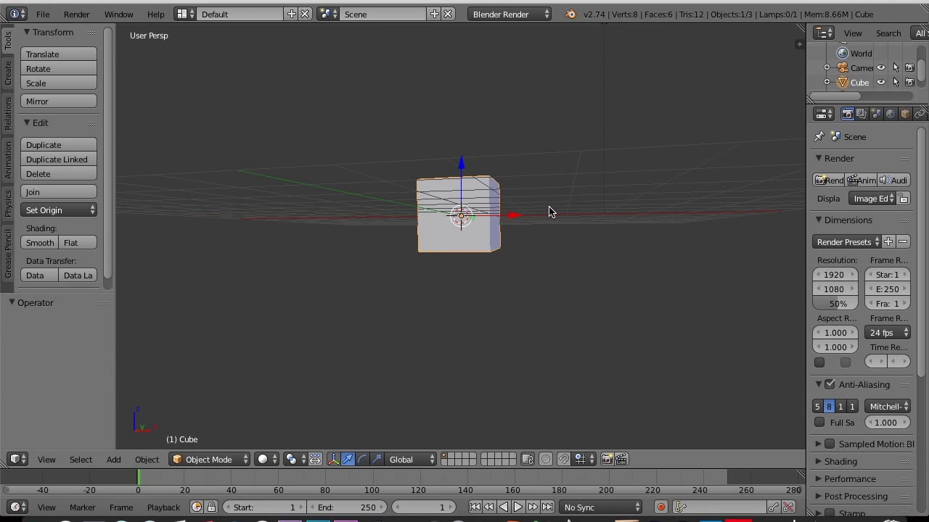
key(KP_2)
key(KP_2)
key(KP_2)
key(KP_2)
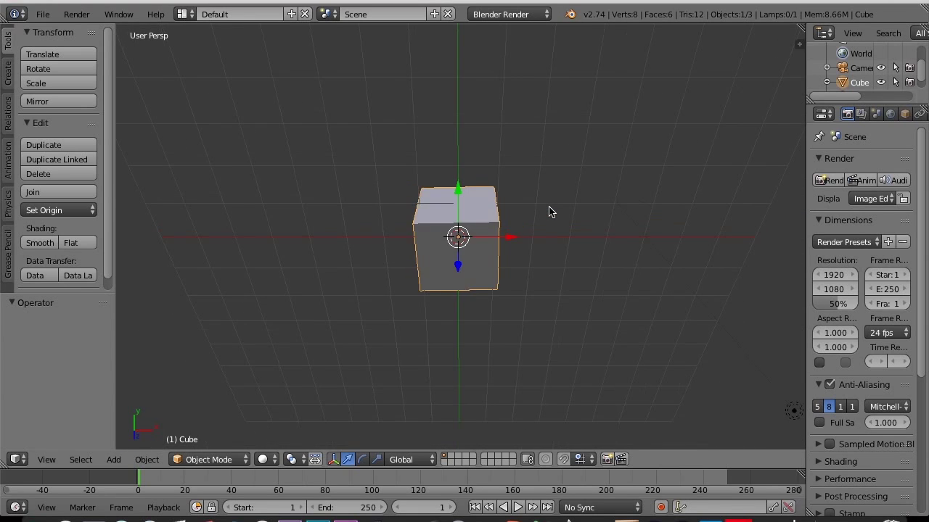
key(KP_7)
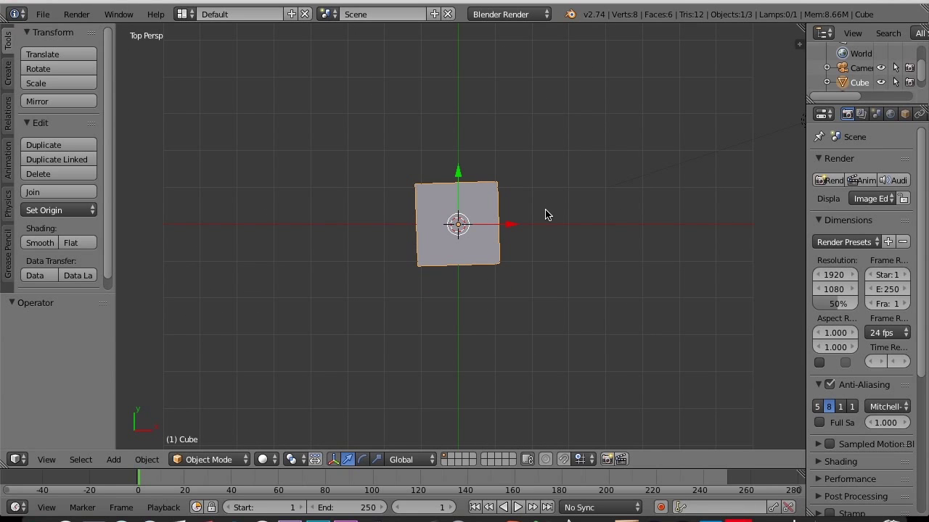
mouse_move(429, 249)
middle_down()
mouse_move(338, 60)
mouse_move(344, 146)
mouse_move(379, 145)
mouse_move(356, 157)
mouse_move(311, 131)
mouse_move(327, 137)
middle_up()
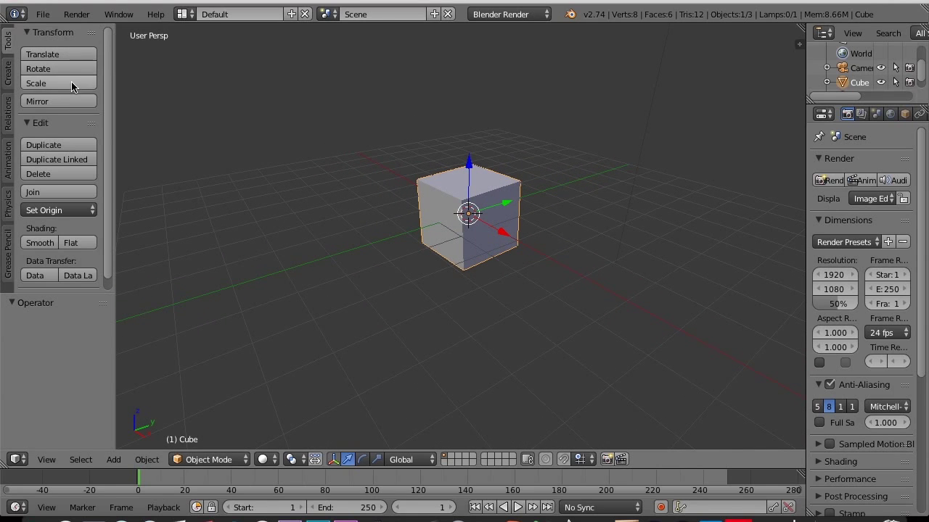
scroll(44, 165, down, 2)
scroll(43, 165, up, 2)
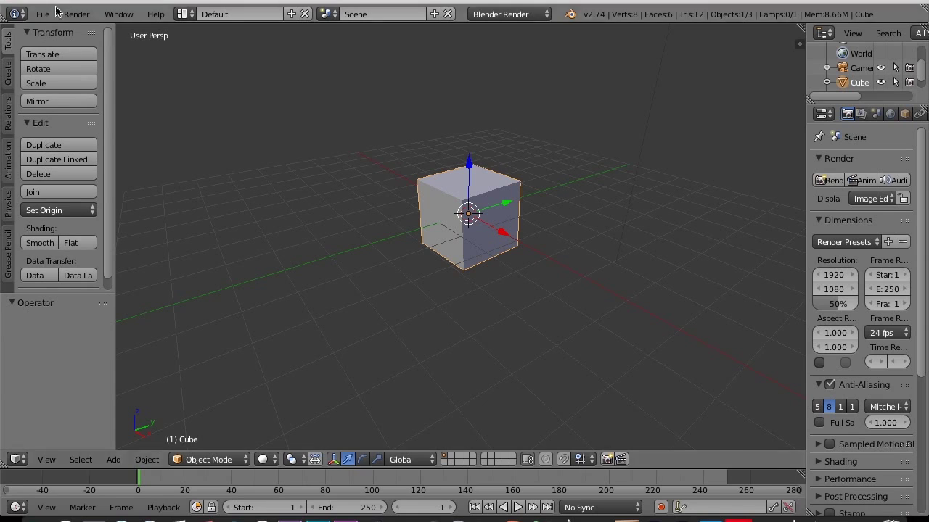
click(8, 73)
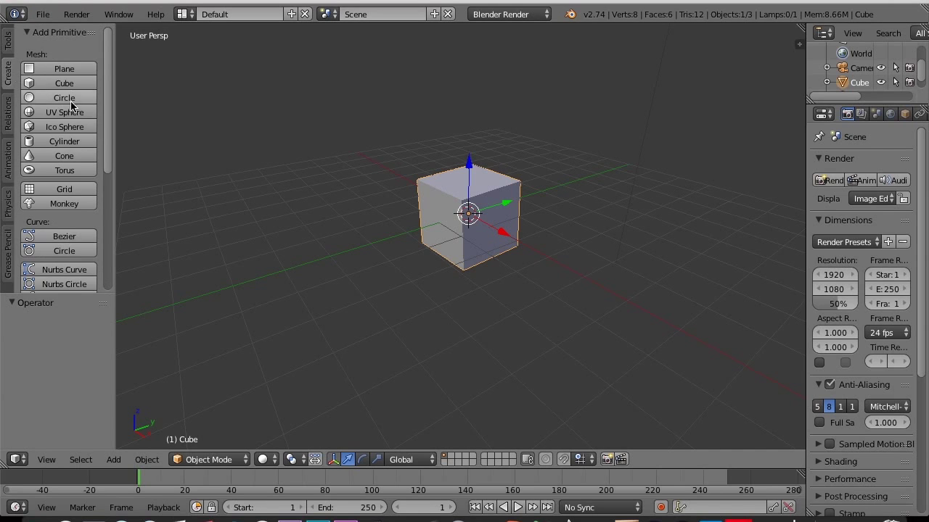
scroll(71, 107, down, 7)
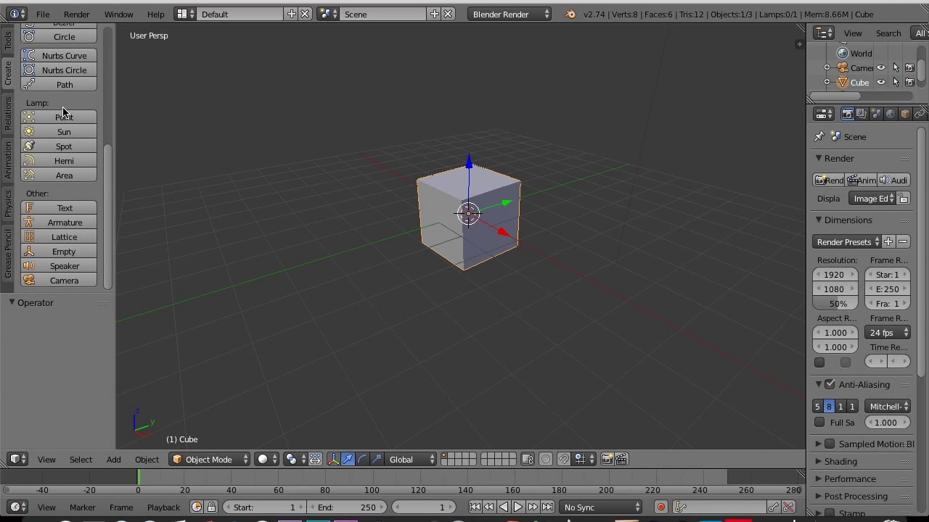
scroll(64, 111, up, 7)
scroll(67, 116, down, 3)
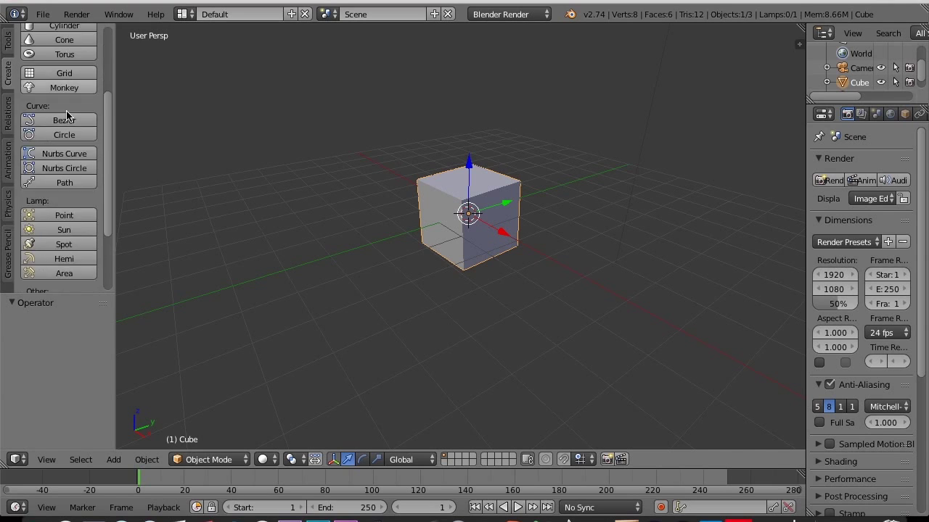
scroll(66, 116, down, 3)
scroll(66, 116, up, 8)
click(31, 32)
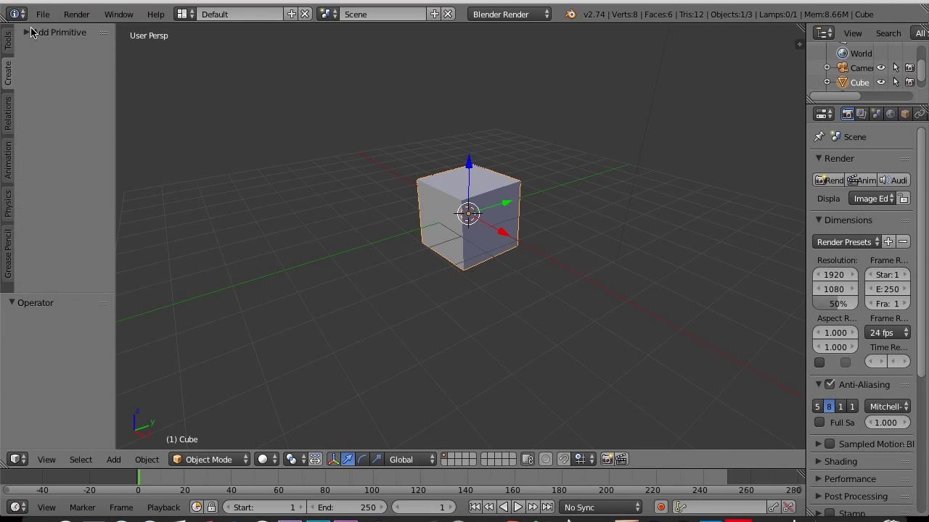
click(31, 32)
scroll(49, 94, down, 5)
scroll(48, 94, up, 5)
scroll(49, 94, down, 2)
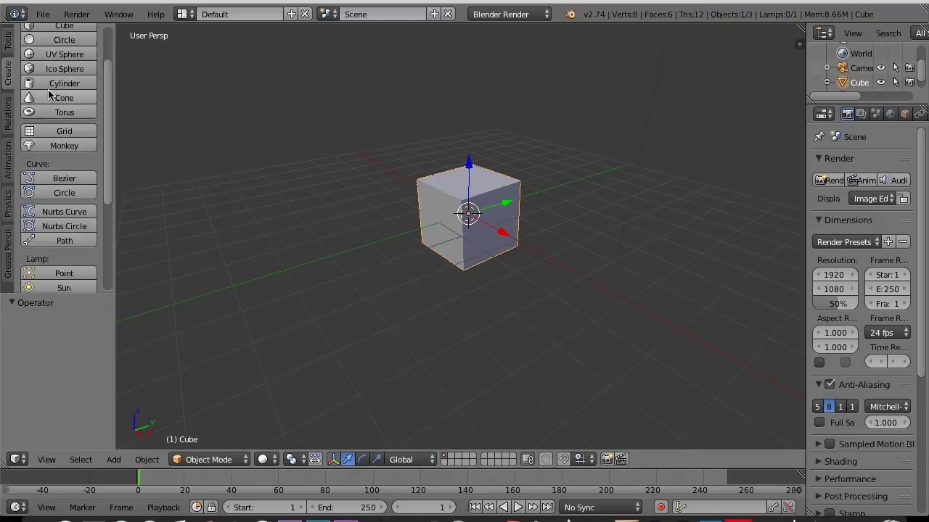
scroll(49, 94, up, 2)
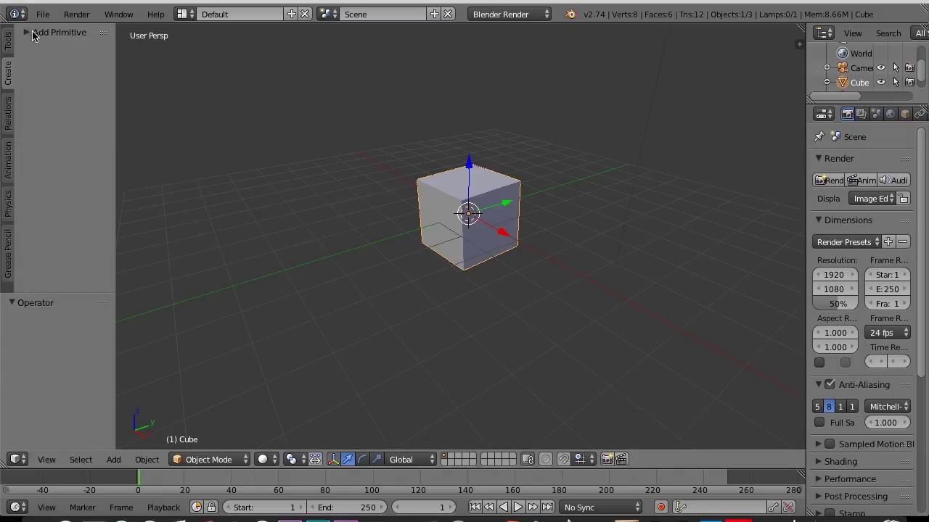
Step: Show the Tools tab and add a plane mesh from the Shift+A Add menu
click(9, 41)
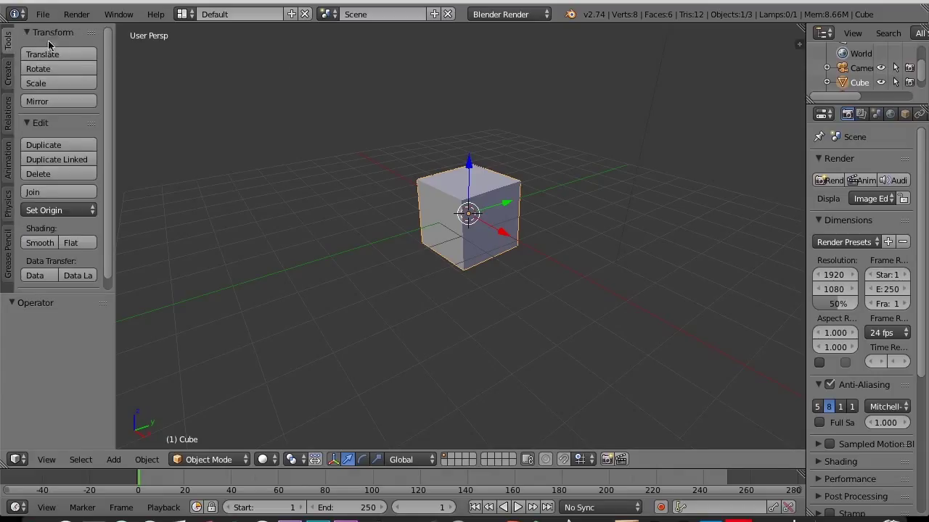
key(shift+a)
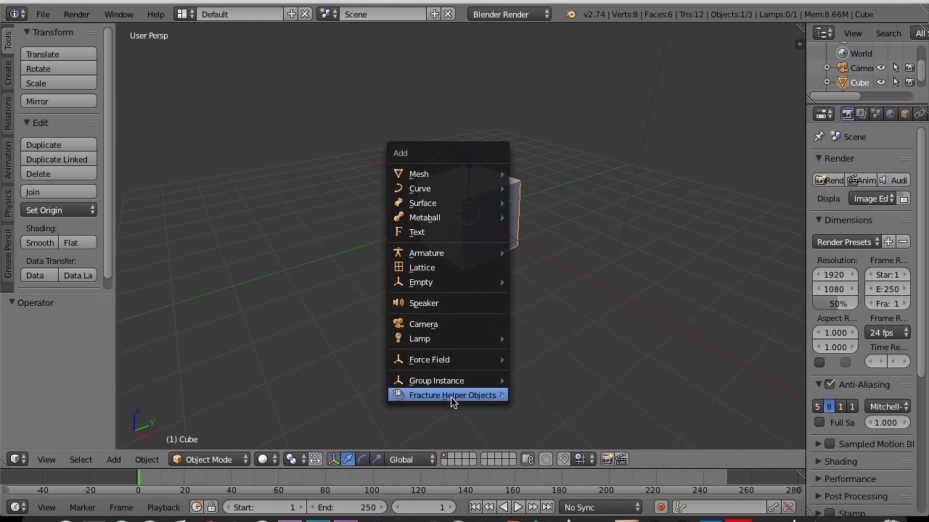
mouse_move(452, 400)
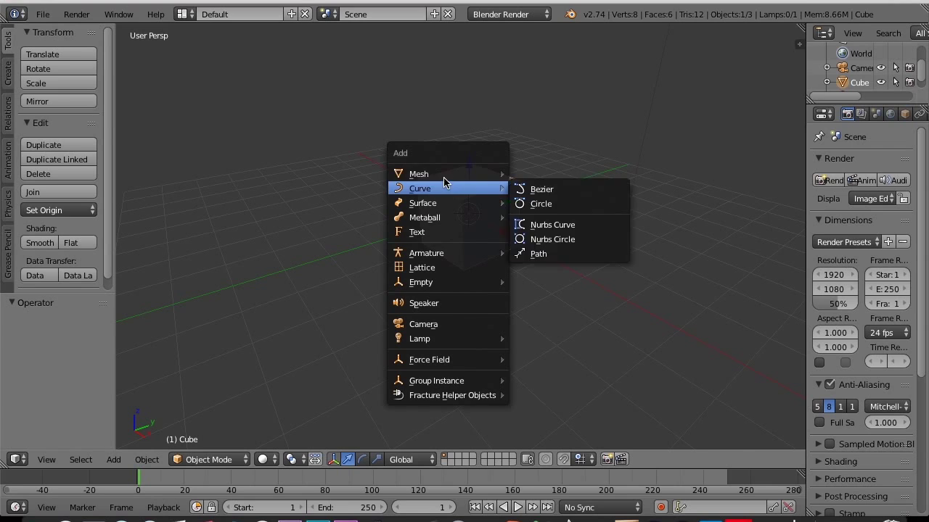
mouse_move(431, 179)
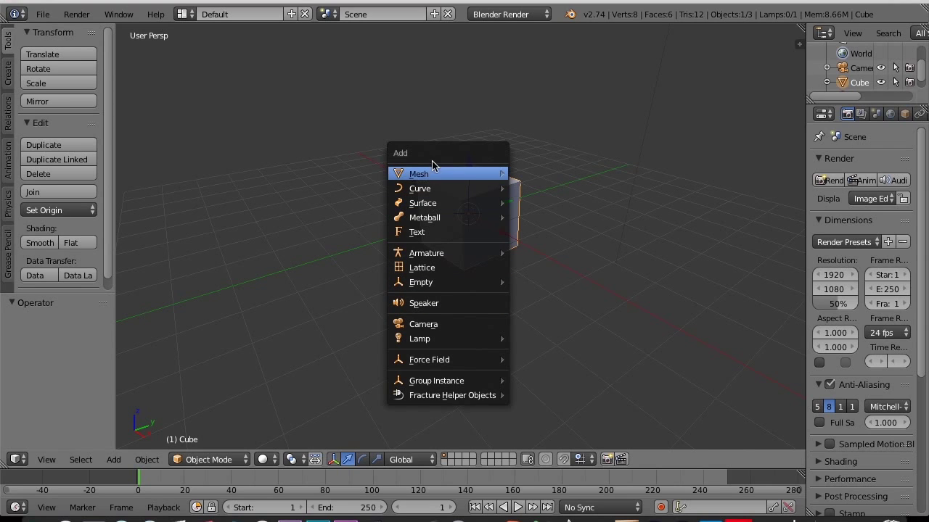
click(549, 175)
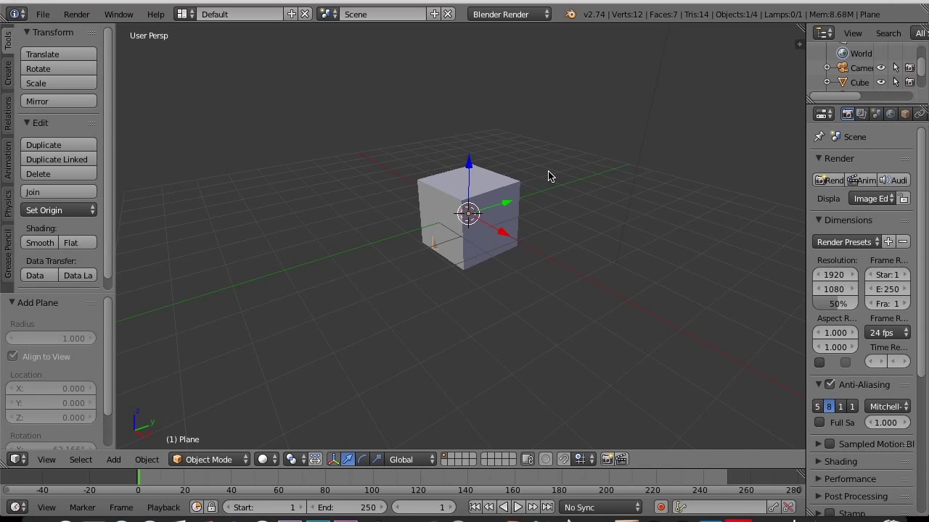
Step: Clear the plane's rotation to 0 on X, Y and Z in the side panel
click(798, 45)
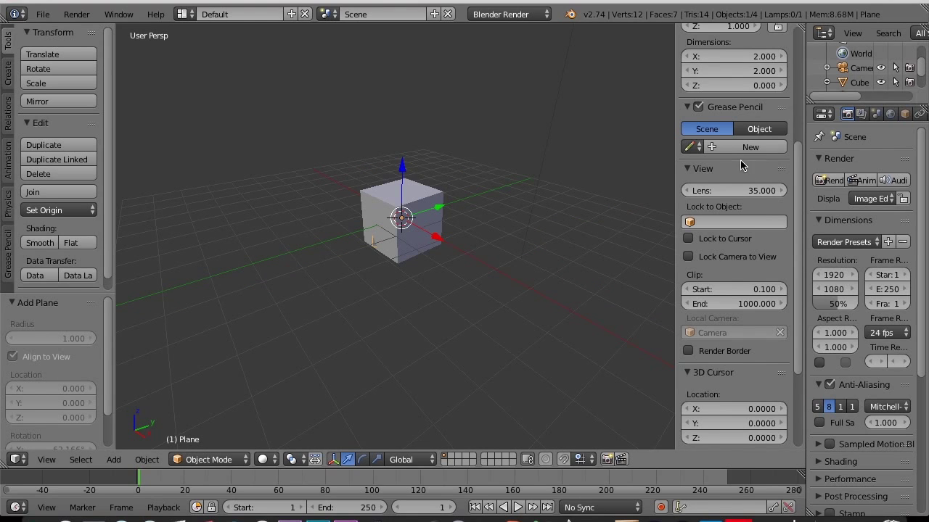
scroll(724, 98, up, 6)
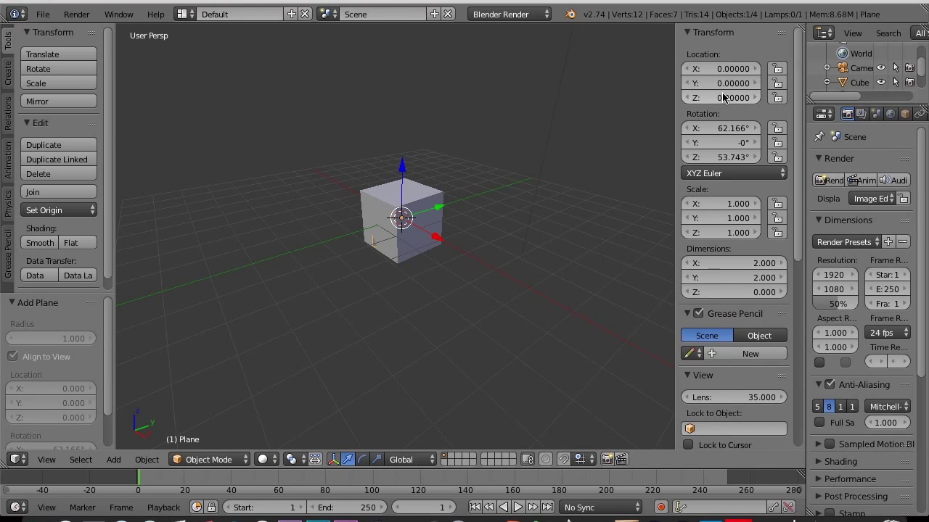
click(727, 128)
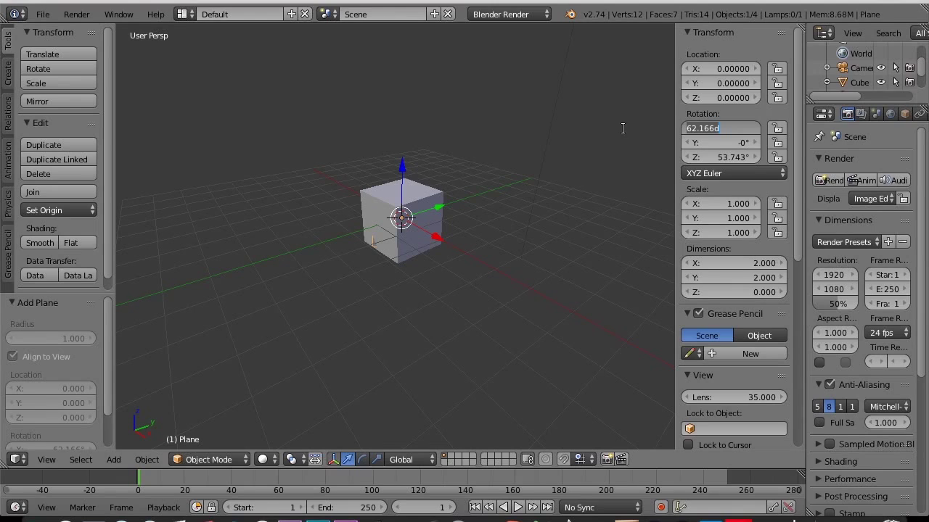
text(0)
key(Tab)
text(0)
key(Tab)
text(0)
key(Return)
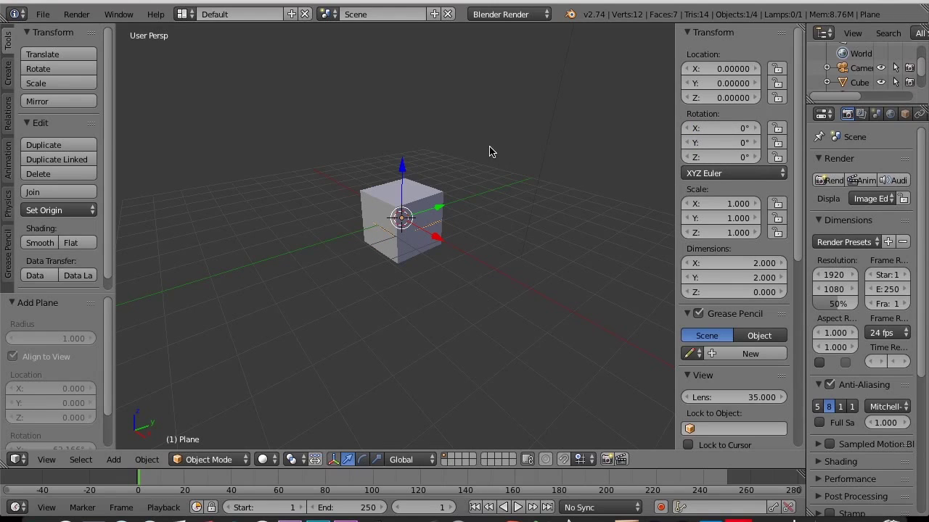
Step: Move the plane down along Z to sit beneath the cube
key(g)
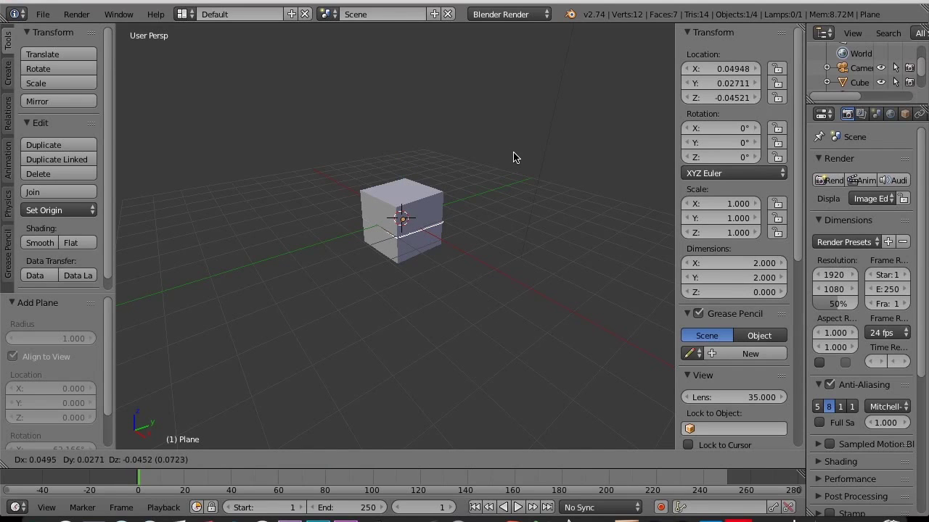
key(z)
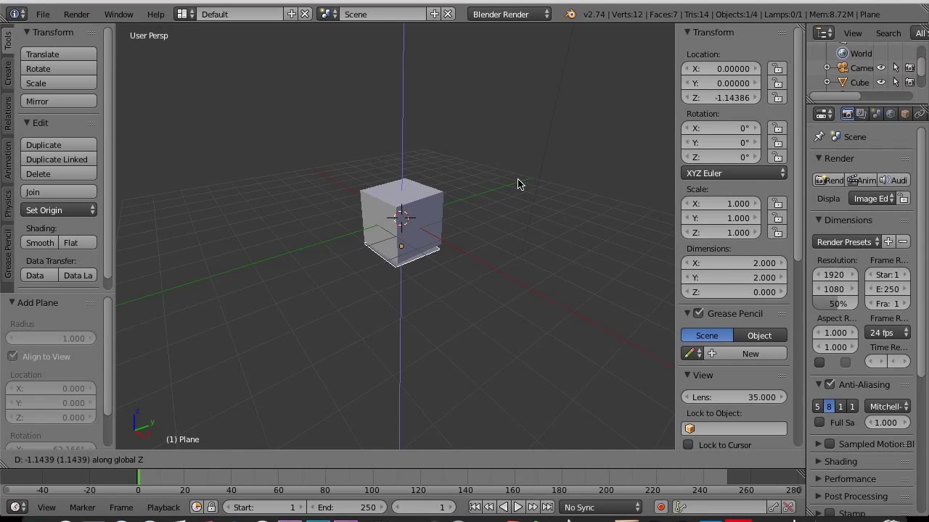
click(518, 185)
Step: Scale the plane up by a factor of 25
key(s)
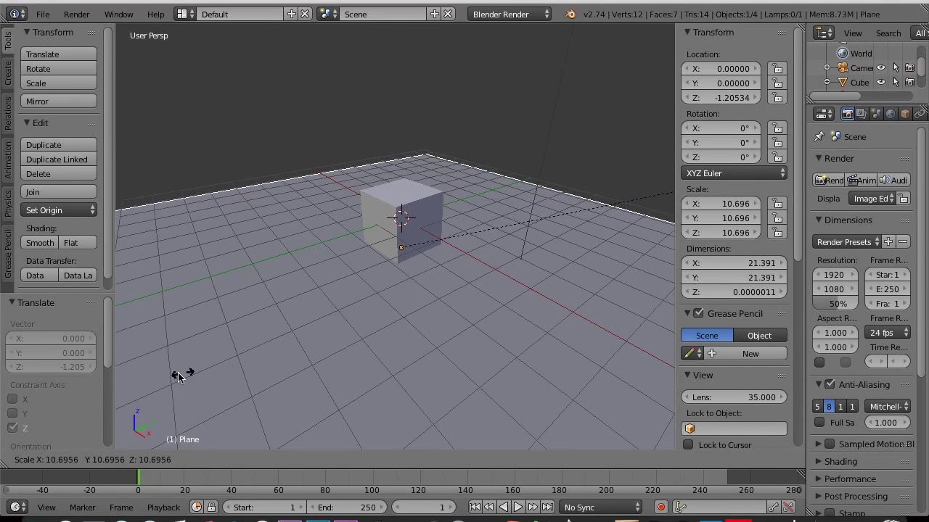
text(25)
key(Return)
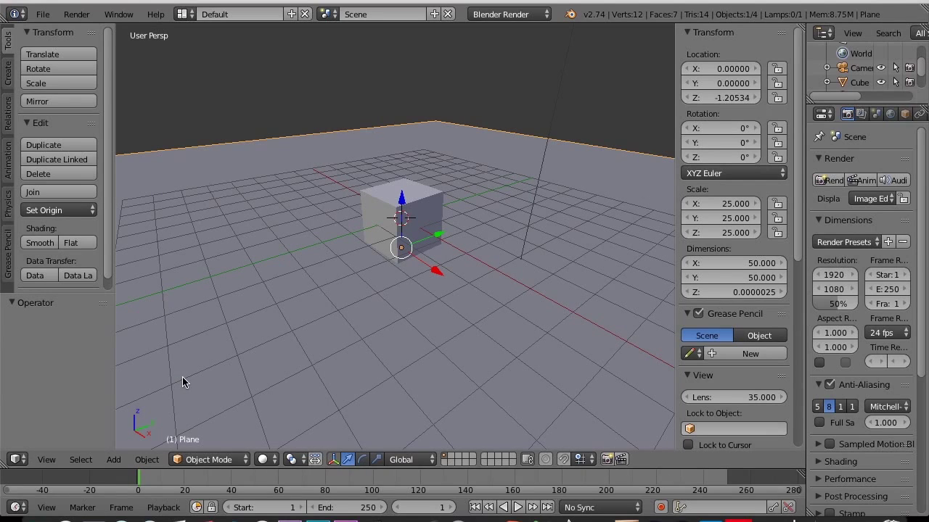
Step: Set the plane's Scale X, Y and Z to 10 in the side panel
click(720, 203)
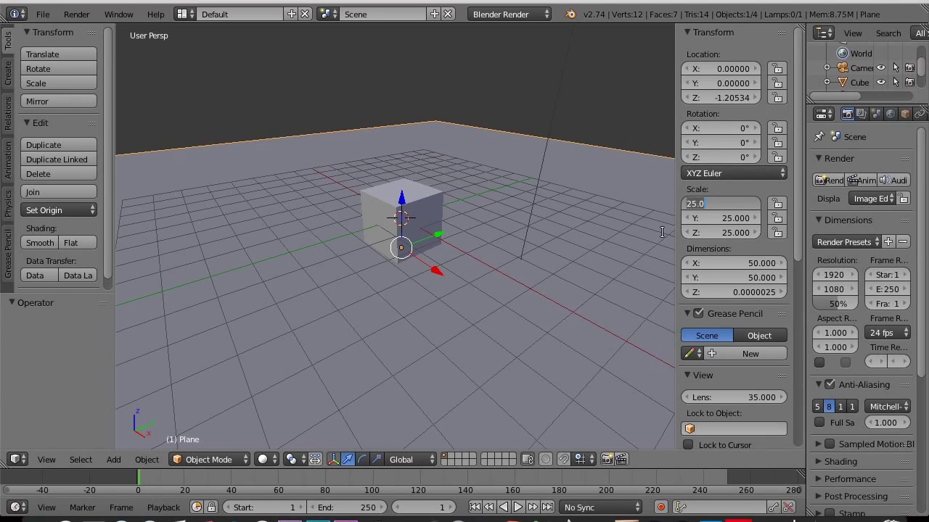
text(10)
key(Tab)
key(Tab)
key(BackSpace)
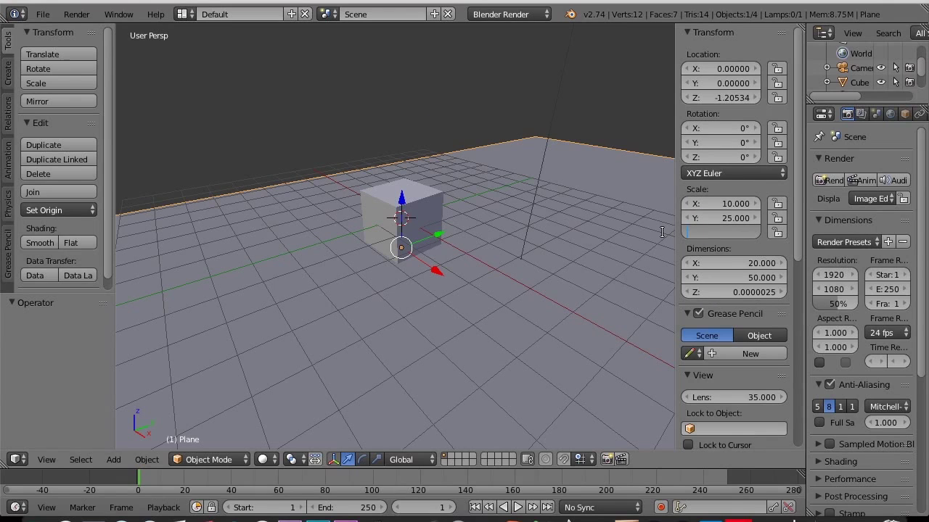
key(shift+Tab)
text(10)
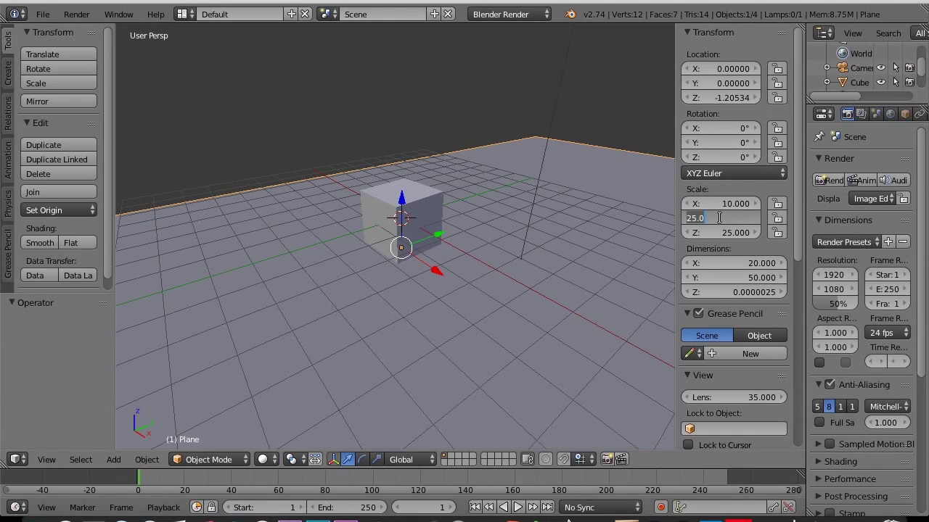
key(Tab)
text(10)
key(Return)
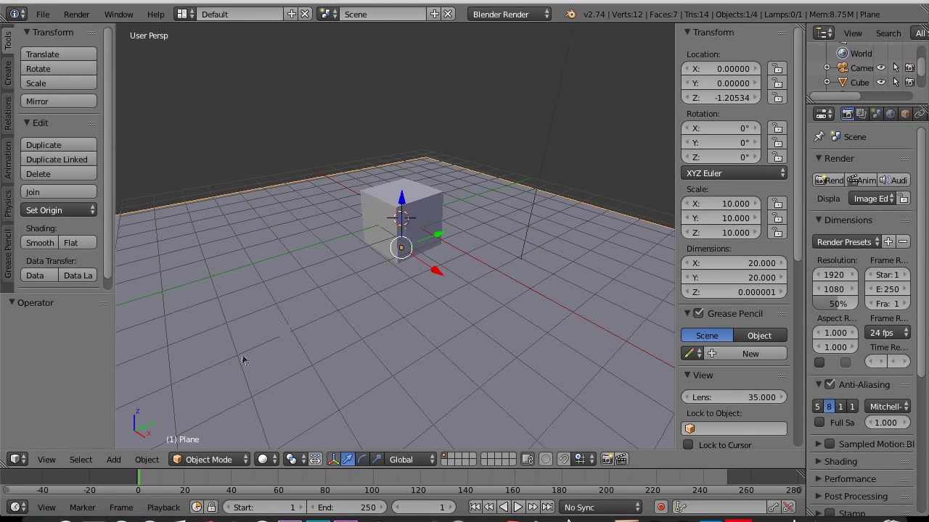
middle_drag(244, 356, 383, 216)
Step: Select the cube and switch it into Edit Mode with Tab
right_click(370, 211)
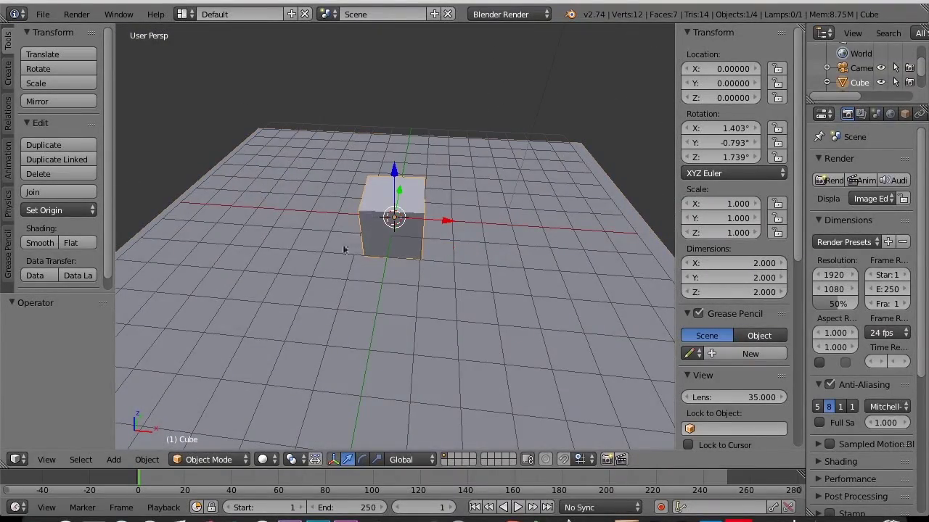
middle_drag(438, 304, 350, 319)
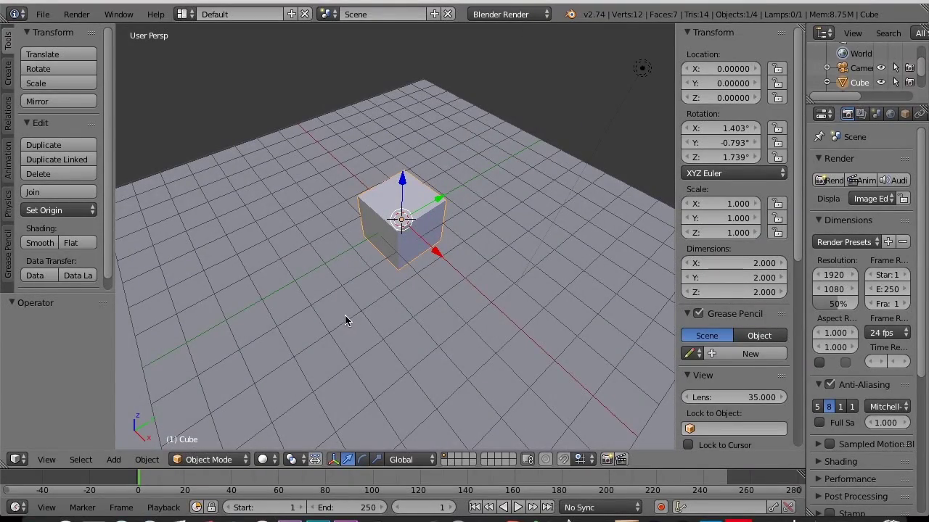
key(Tab)
middle_drag(346, 317, 564, 201)
scroll(435, 231, up, 3)
scroll(531, 240, up, 2)
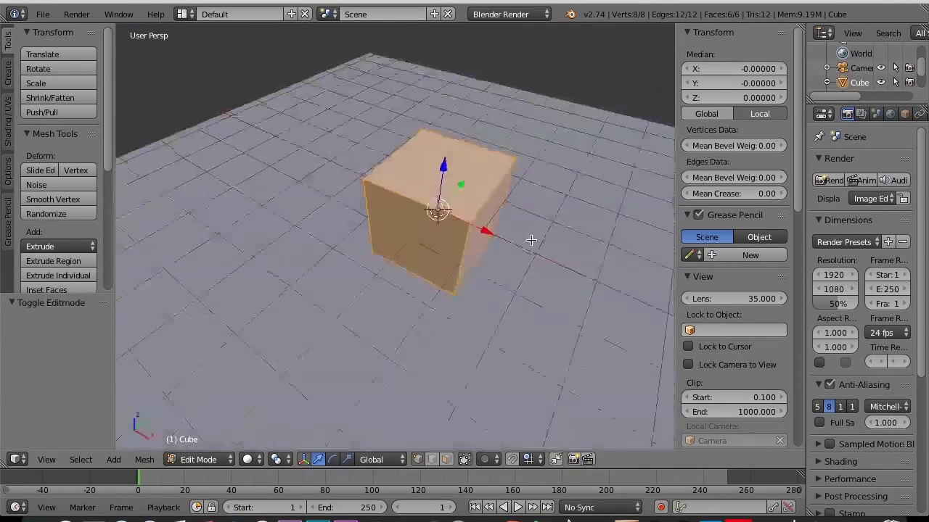
Step: Switch the cube to Object Mode and back to Edit Mode via the mode dropdown
click(225, 460)
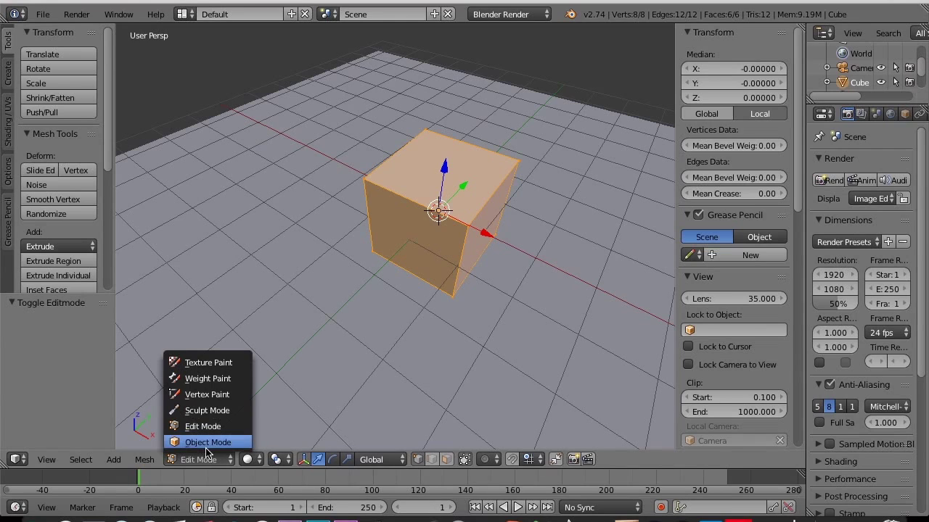
click(206, 442)
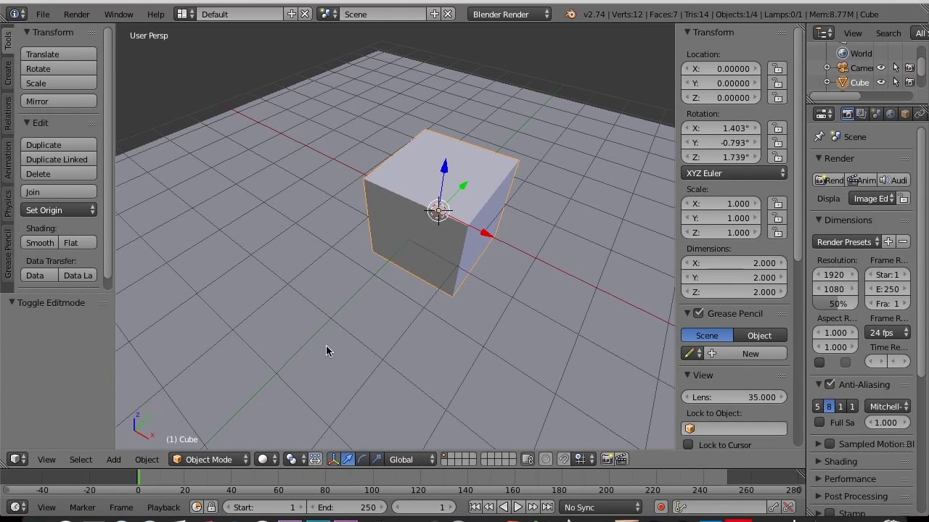
middle_drag(326, 351, 207, 298)
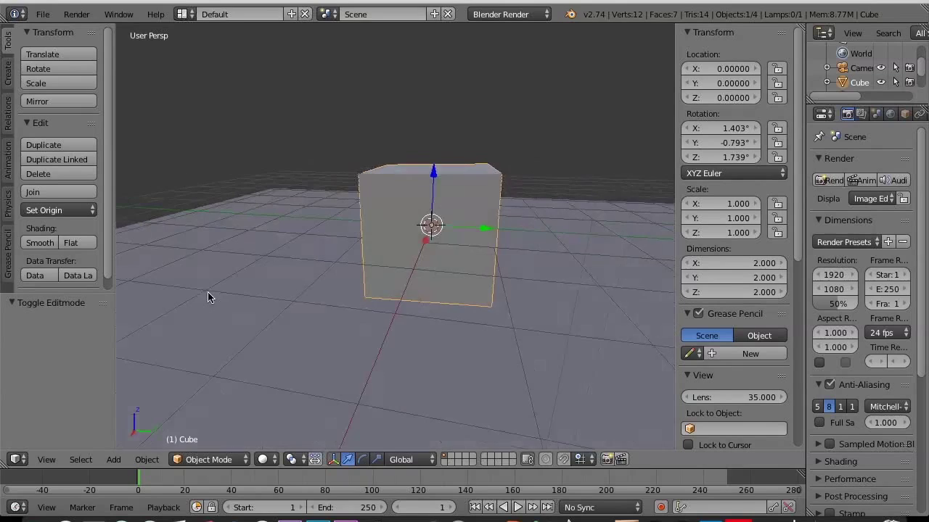
click(194, 459)
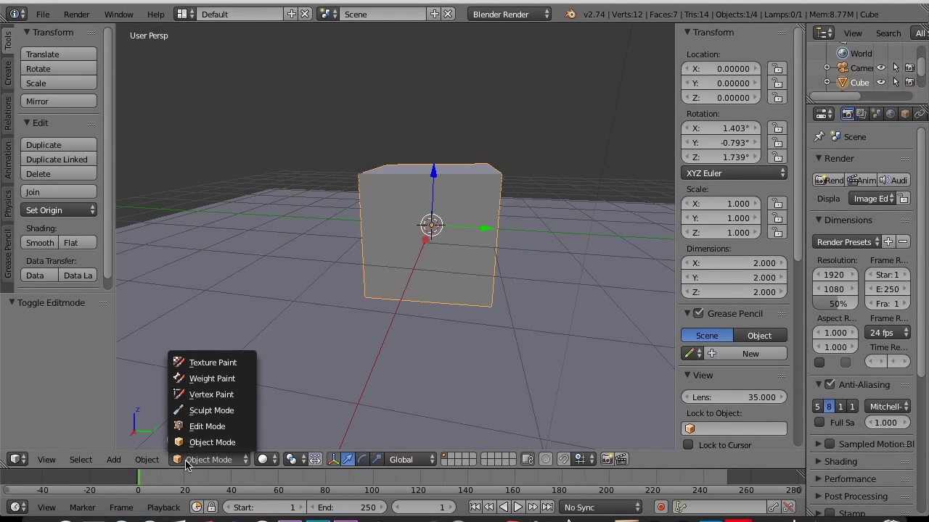
click(206, 430)
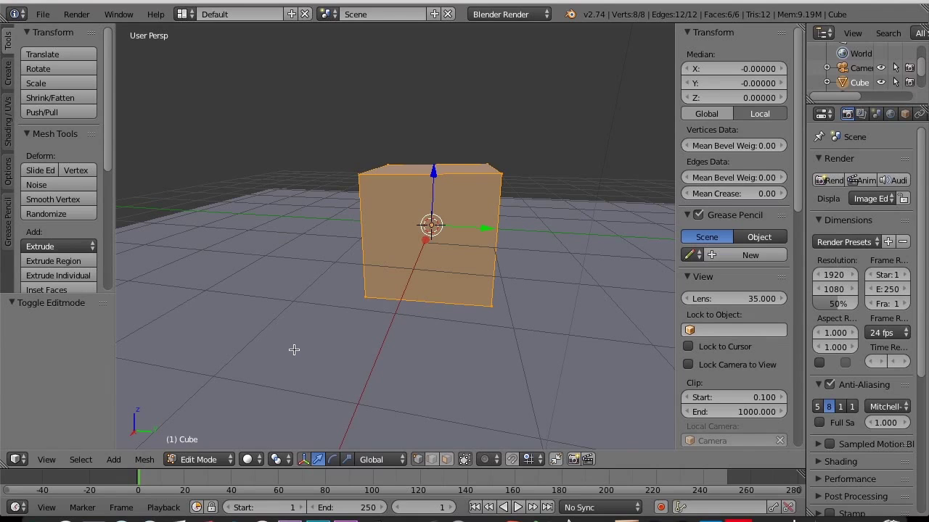
scroll(58, 261, down, 2)
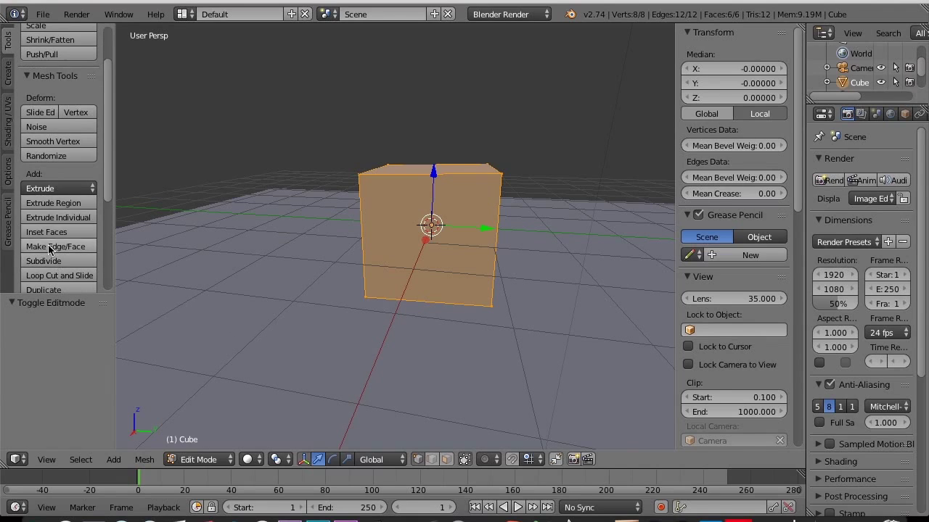
scroll(44, 192, down, 4)
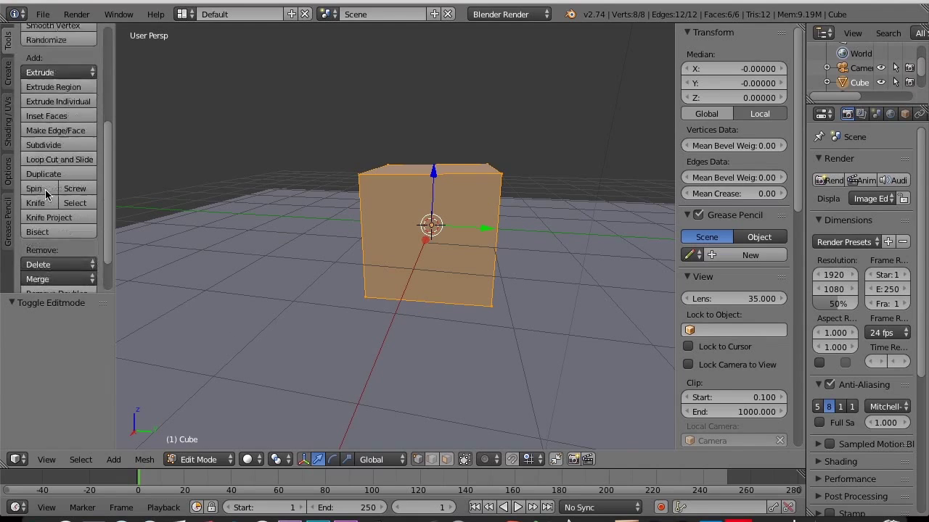
Step: Subdivide the cube's mesh three times
click(80, 147)
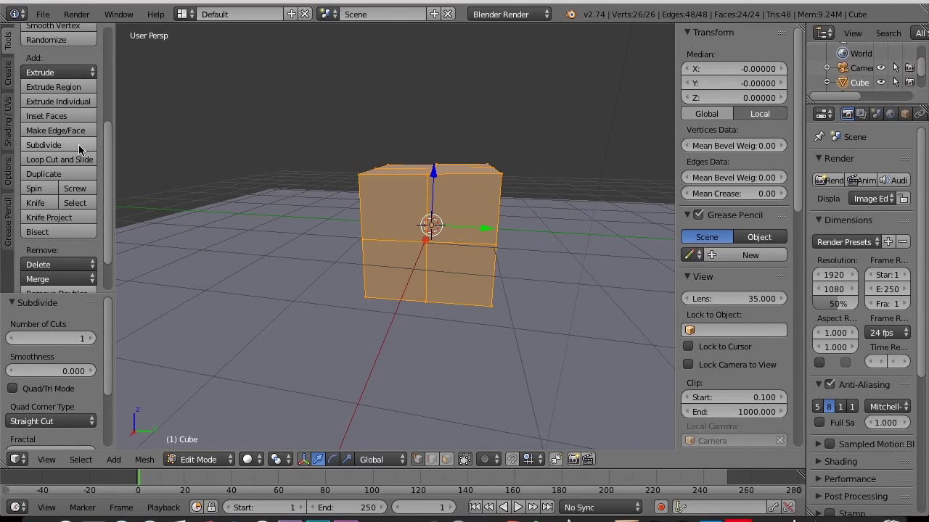
click(80, 147)
click(80, 146)
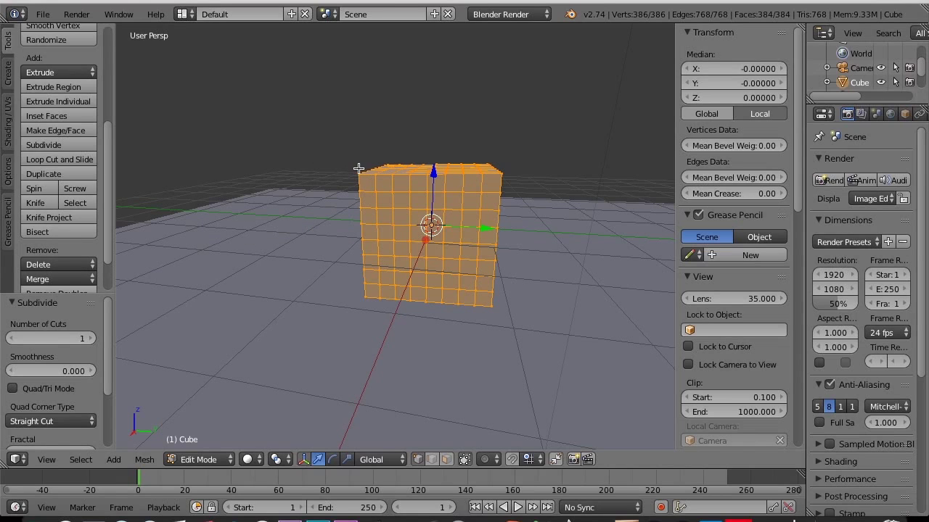
Step: Knife a diagonal cut from the cube's top-left to bottom-right corner
click(46, 204)
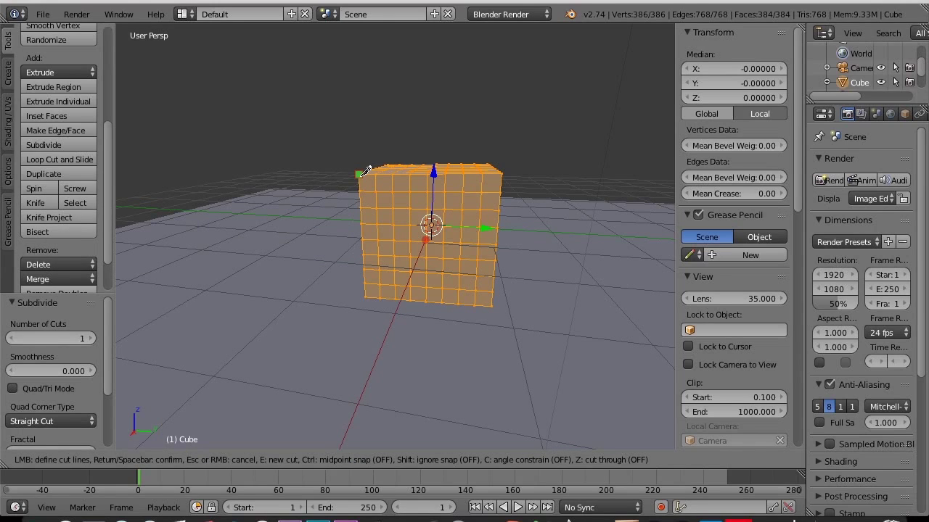
click(361, 173)
click(493, 304)
key(Return)
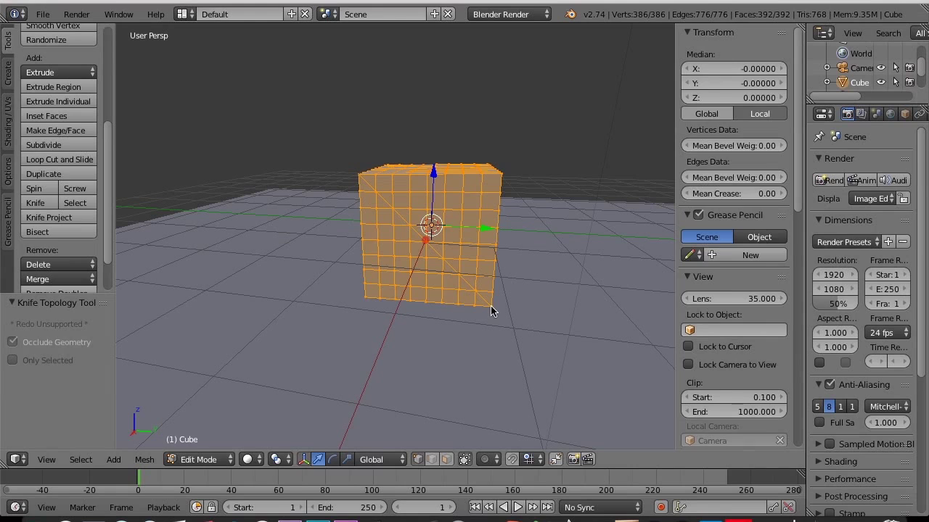
Step: Toggle the selection, ending with all vertices deselected
key(a)
key(a)
right_click(378, 209)
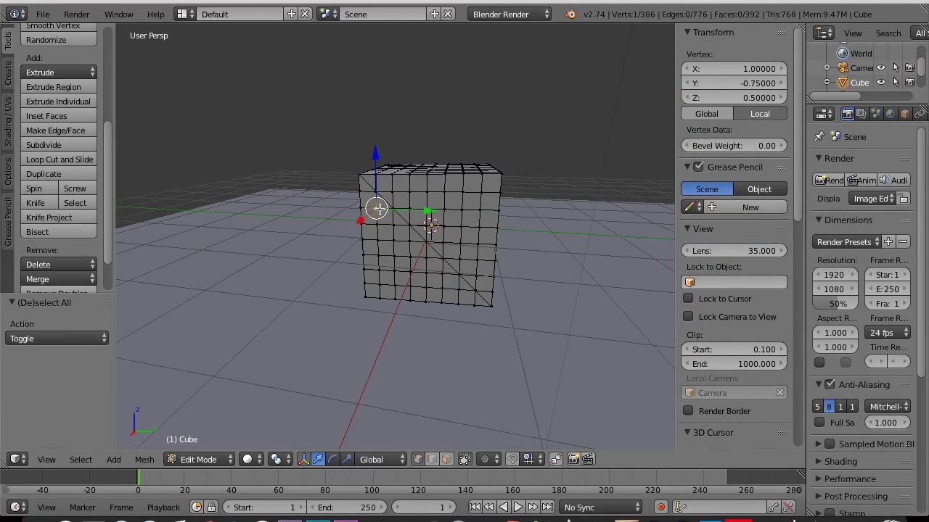
key(a)
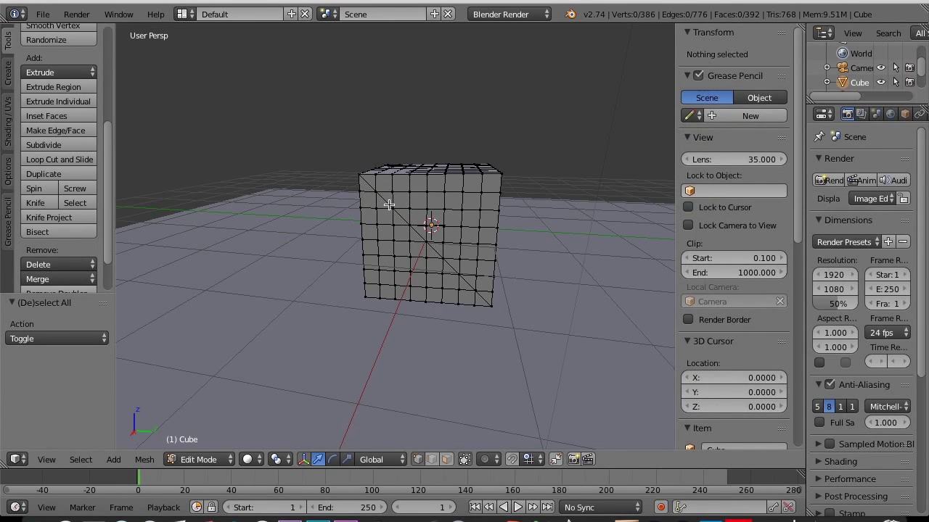
right_click(391, 205)
key(a)
key(a)
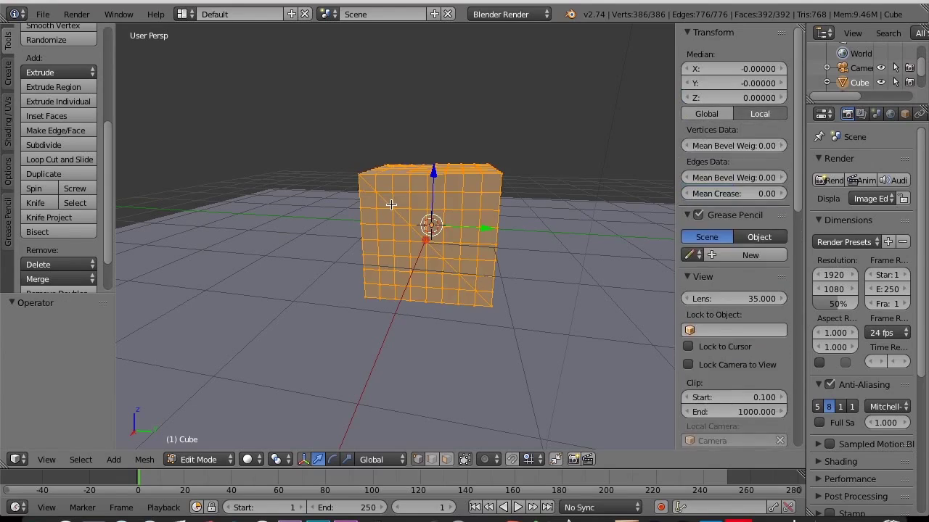
key(a)
key(a)
key(a)
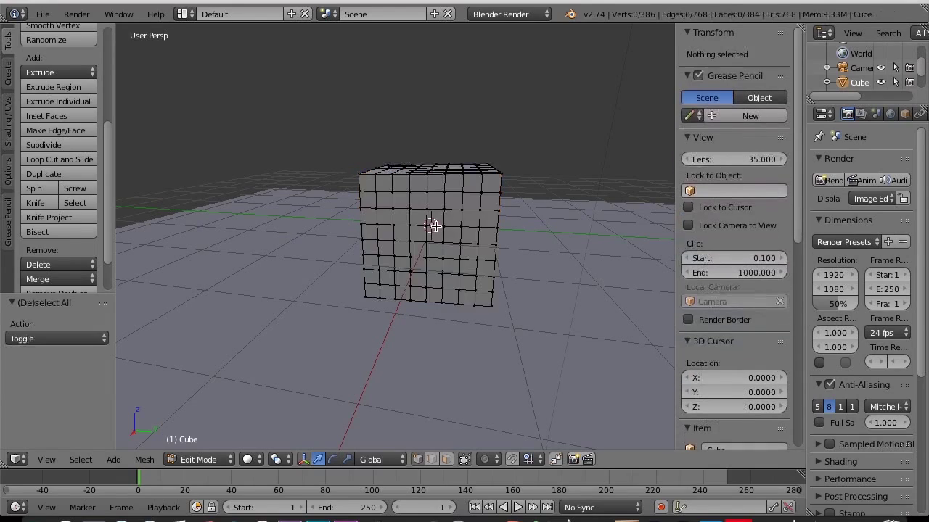
middle_drag(498, 178, 394, 227)
right_click(387, 216)
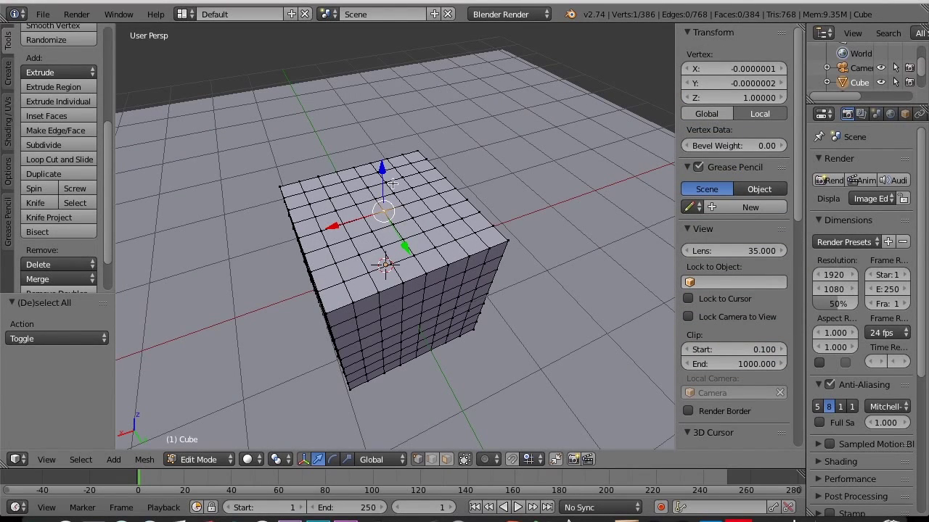
key(g)
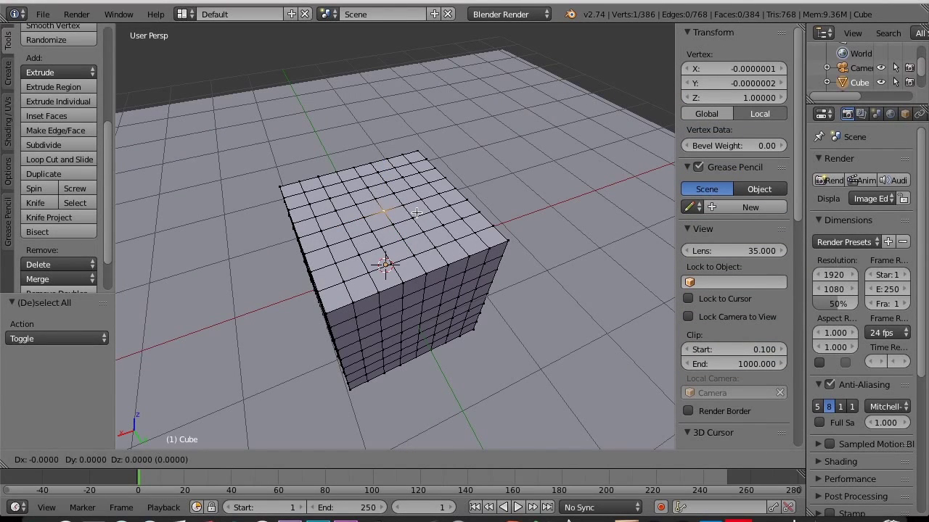
key(z)
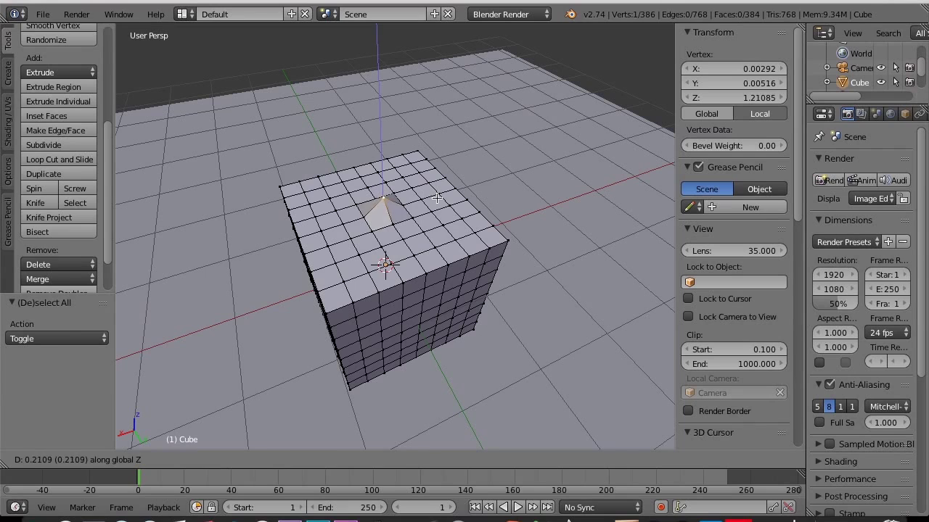
right_click(435, 213)
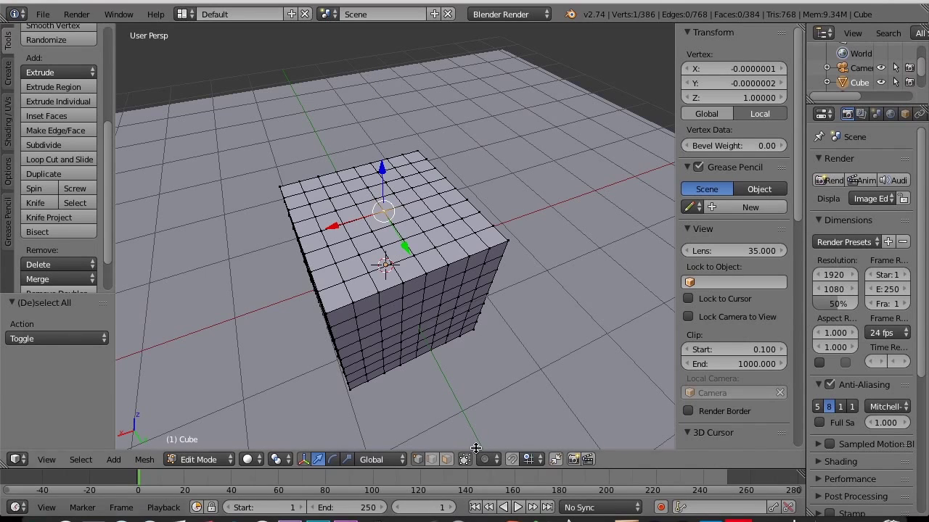
key(g)
key(z)
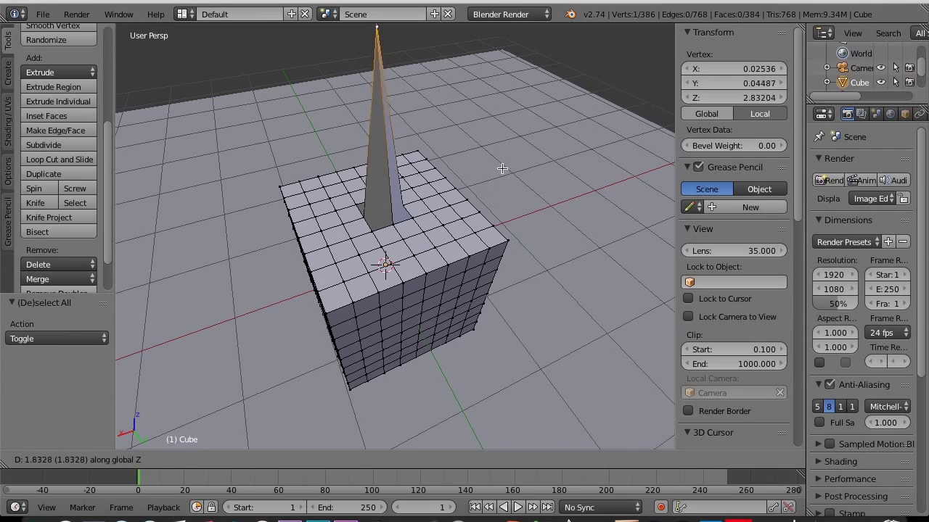
click(500, 206)
right_click(363, 217)
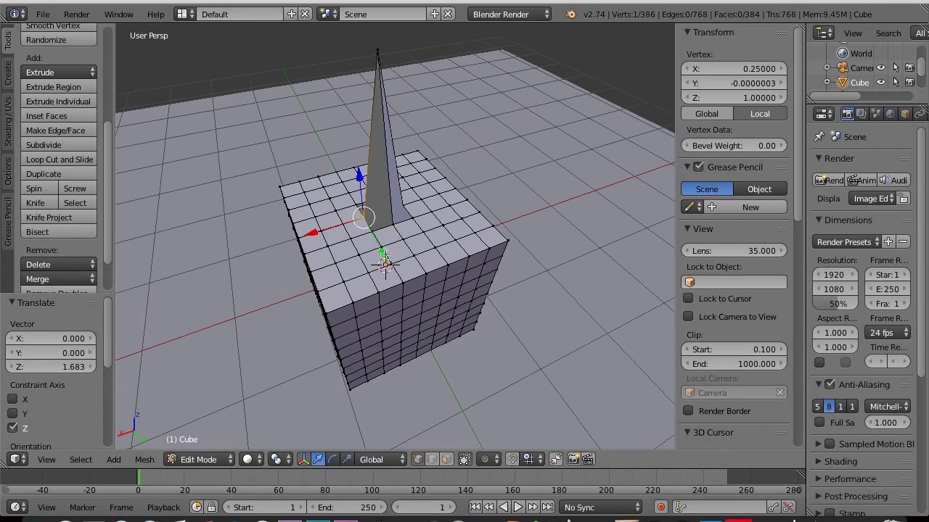
key(g)
key(z)
click(389, 128)
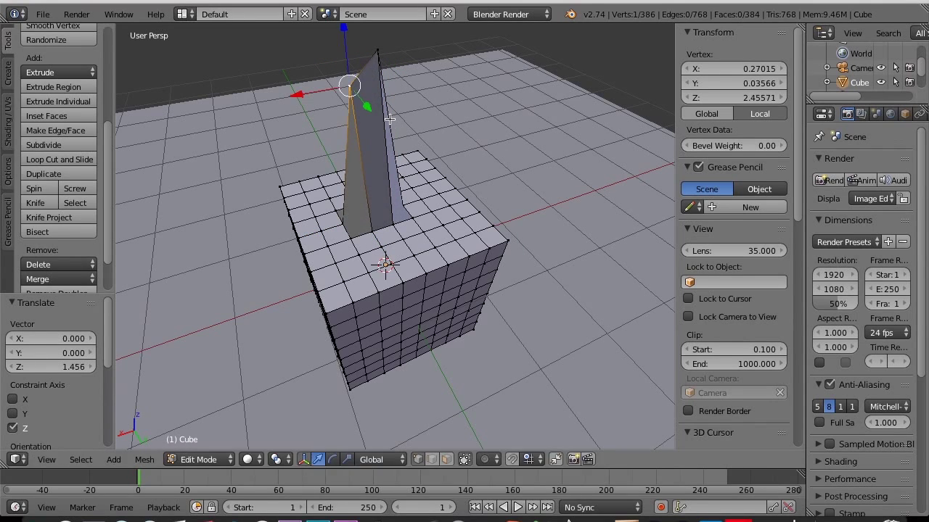
key(ctrl+z)
key(g)
key(z)
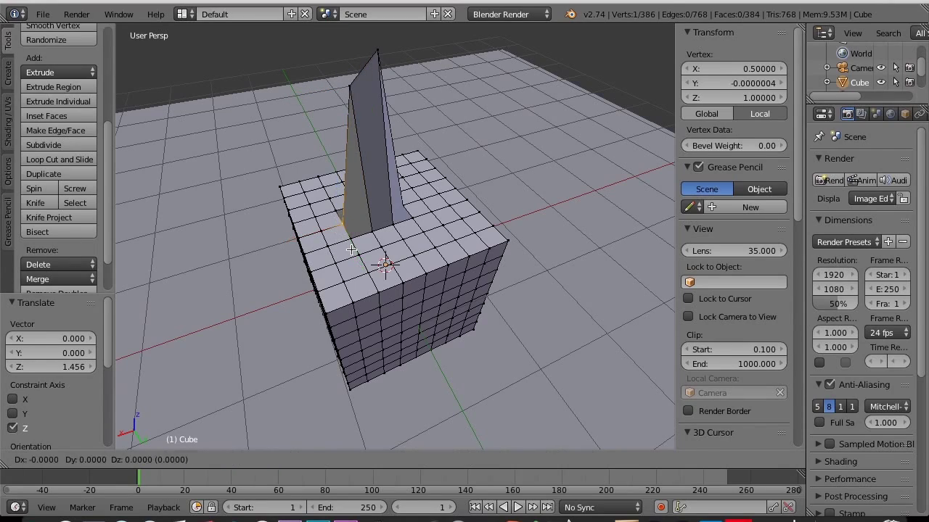
click(358, 163)
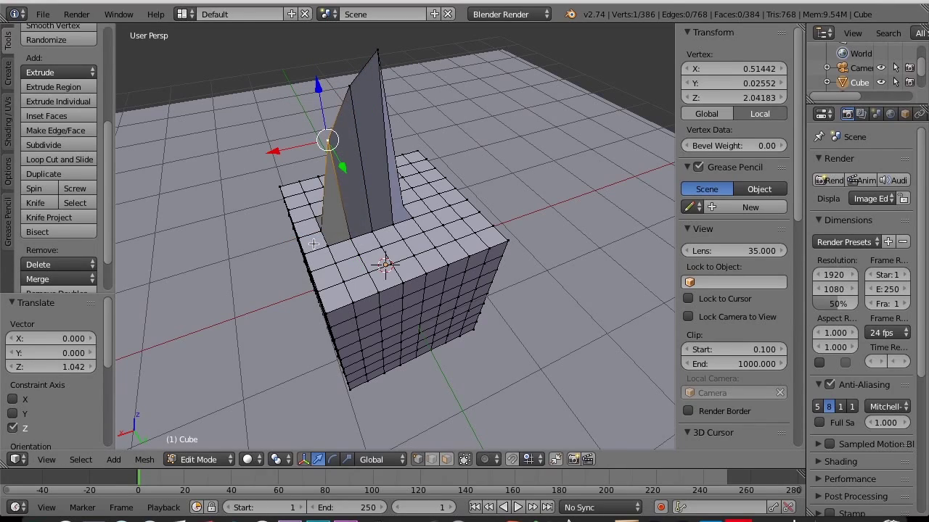
middle_drag(383, 216, 376, 233)
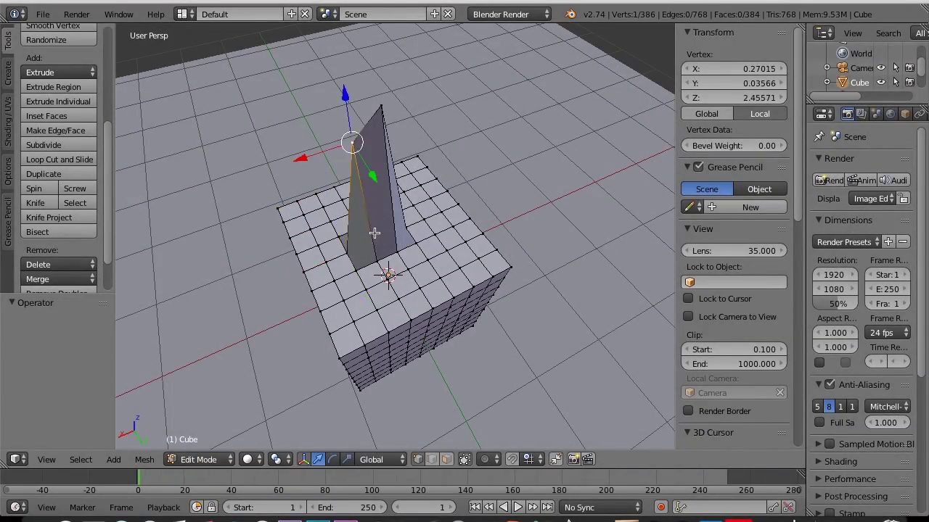
key(ctrl+z)
middle_drag(368, 304, 376, 282)
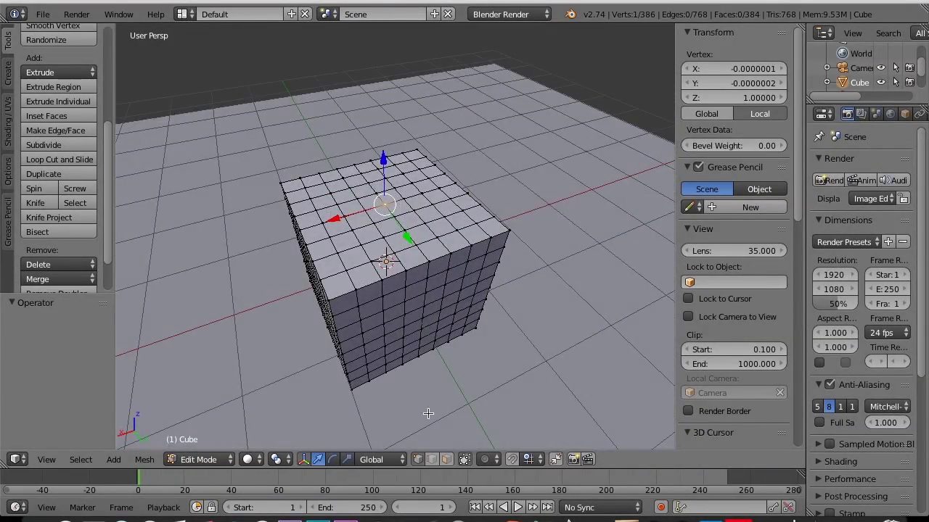
Step: Turn on Connected proportional editing and pull the top vertex into a smooth peak
click(487, 462)
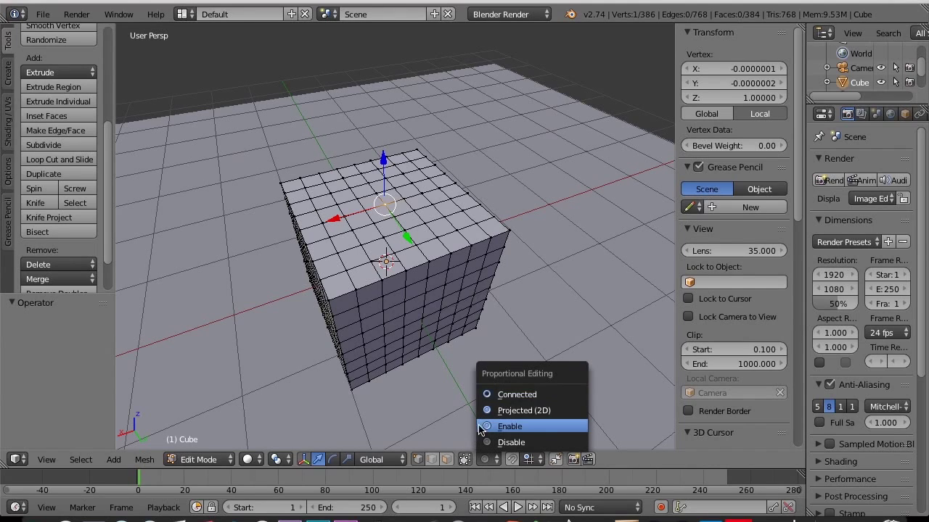
click(493, 395)
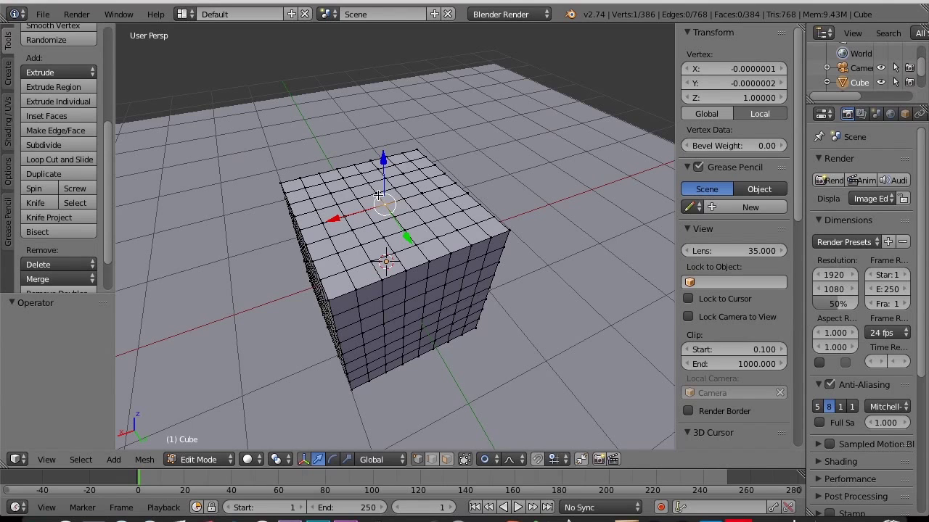
drag(384, 163, 391, 123)
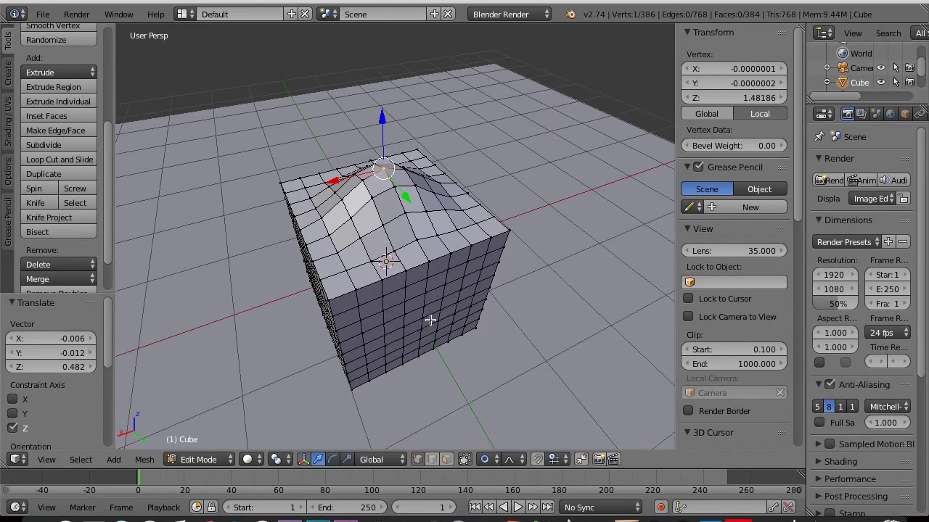
middle_drag(431, 320, 400, 263)
Step: Bulge a side face outward by moving its centre vertex along X
right_click(378, 234)
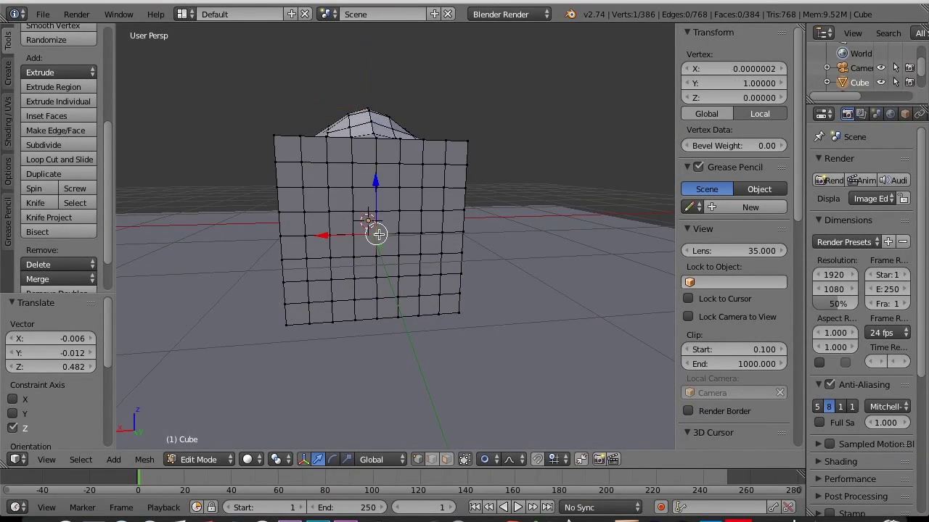
middle_drag(378, 234, 524, 236)
drag(535, 225, 553, 233)
right_click(378, 230)
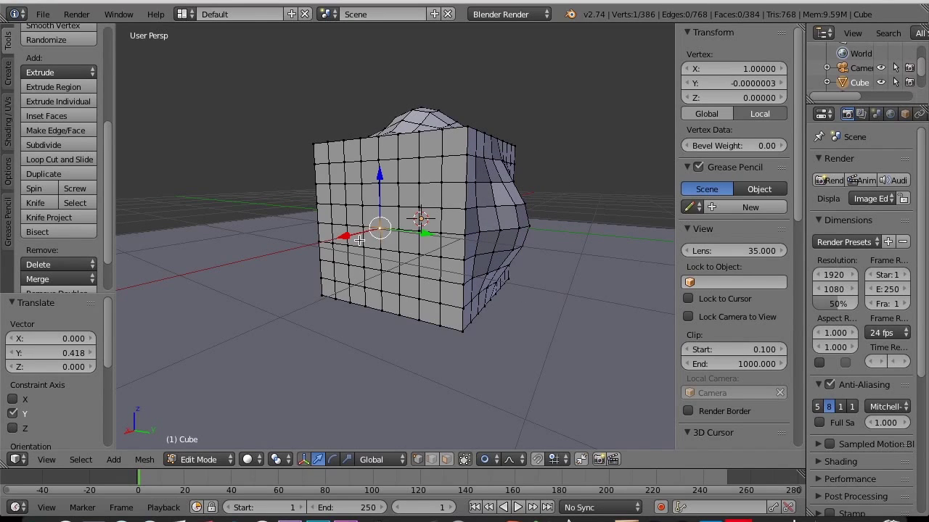
right_click(361, 244)
key(g)
right_click(373, 229)
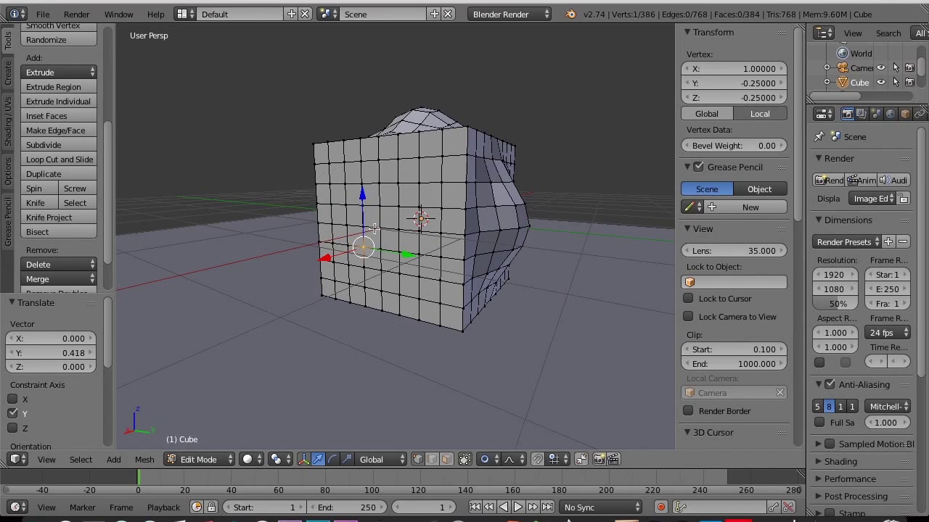
right_click(379, 228)
key(g)
key(x)
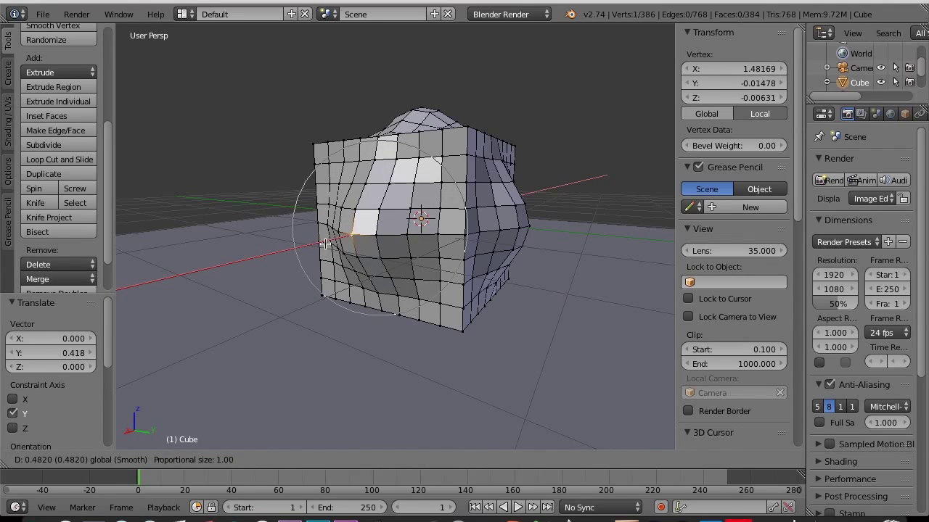
click(406, 232)
Step: Push the front face's centre vertex outward along Y
mouse_move(406, 232)
middle_down()
mouse_move(481, 257)
mouse_move(411, 223)
middle_up()
right_click(421, 220)
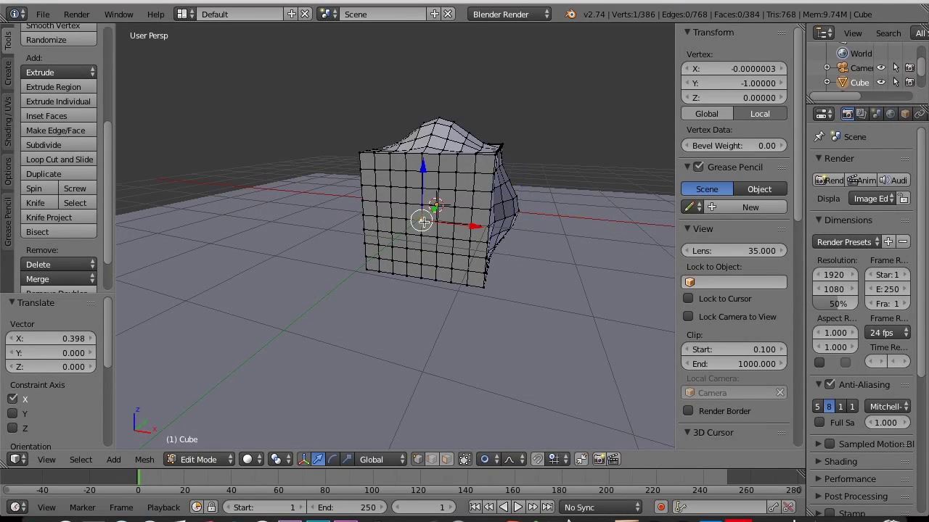
key(g)
key(y)
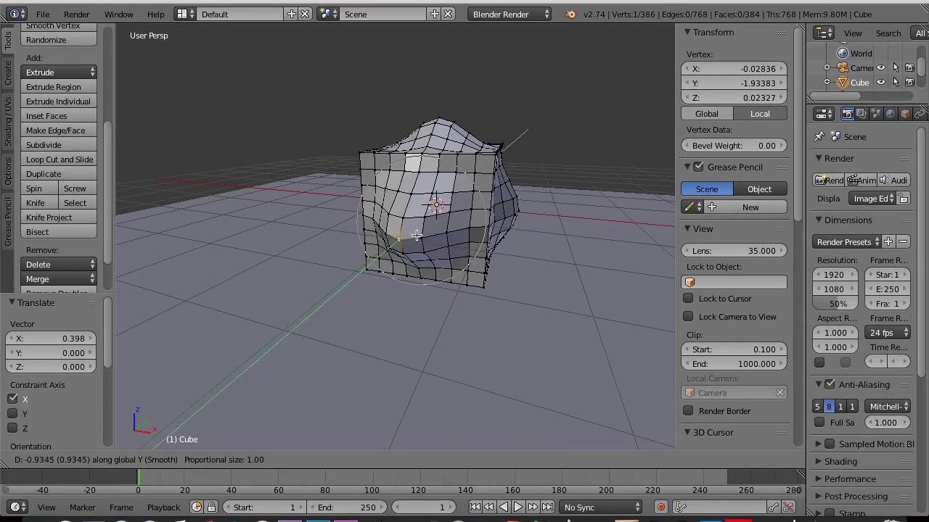
click(412, 251)
Step: Bulge another side face outward along X and frame the deformed cube
middle_drag(410, 274, 549, 269)
right_click(336, 216)
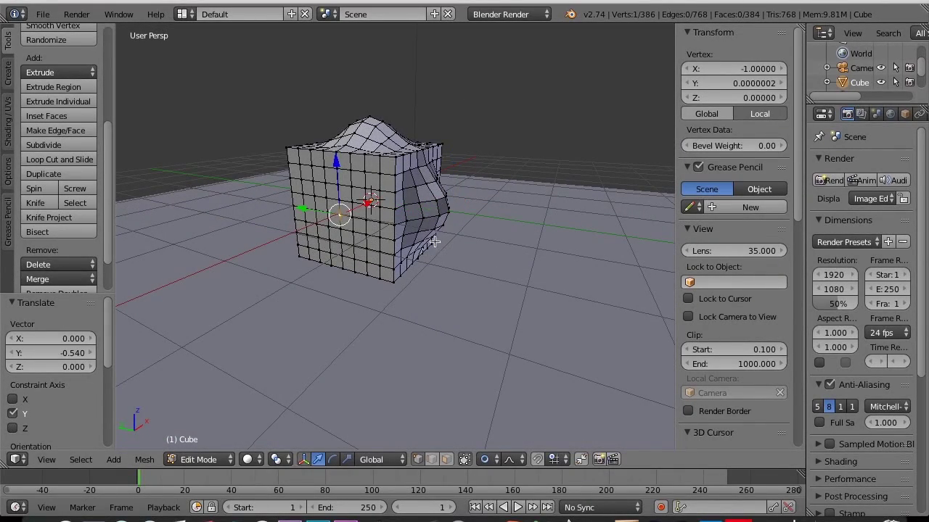
key(g)
key(x)
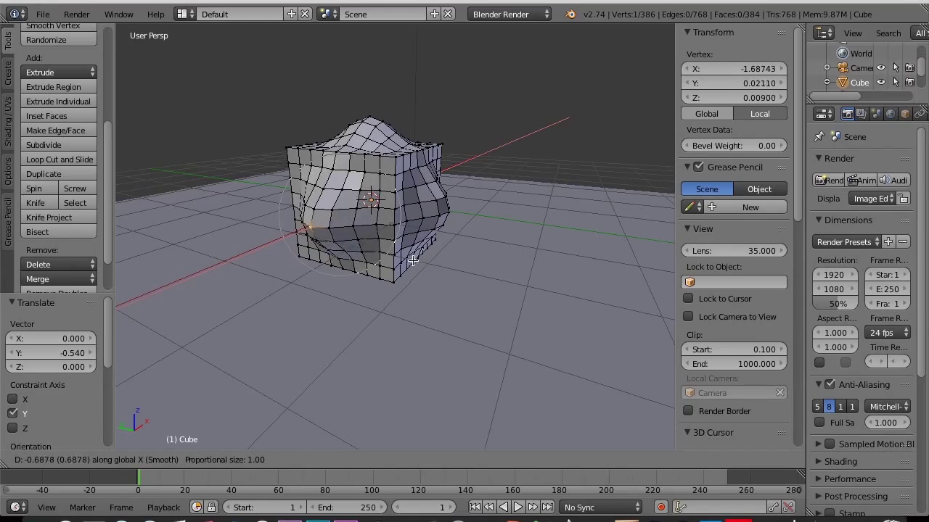
click(337, 253)
key(KP_Decimal)
scroll(282, 174, down, 5)
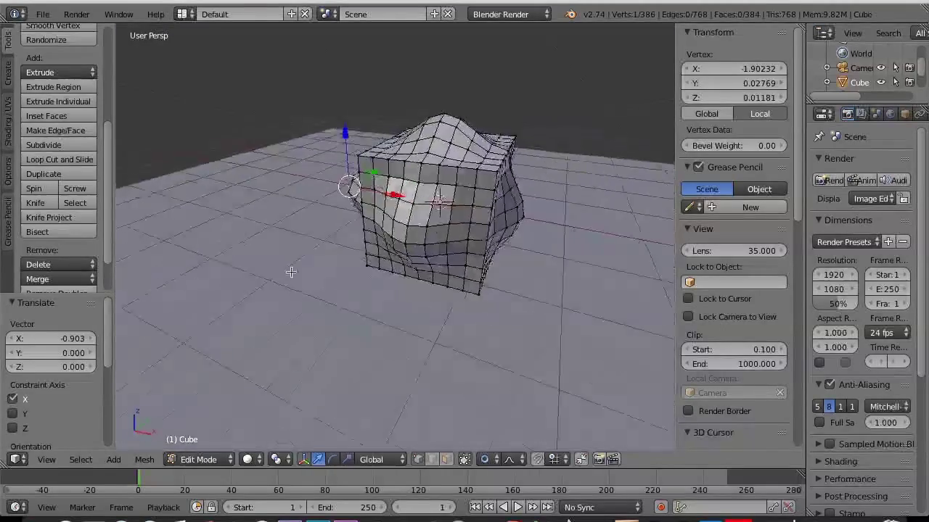
middle_drag(290, 269, 483, 283)
key(Tab)
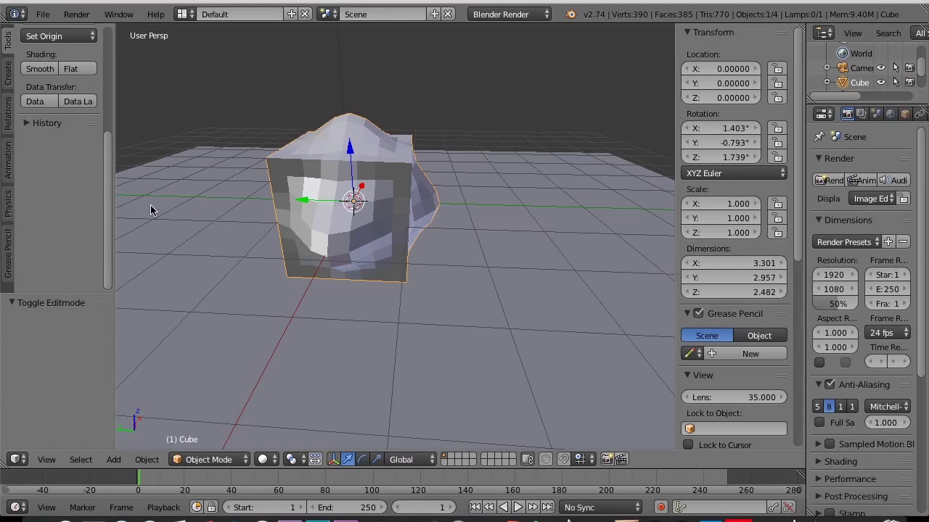
scroll(73, 183, up, 4)
scroll(74, 183, up, 3)
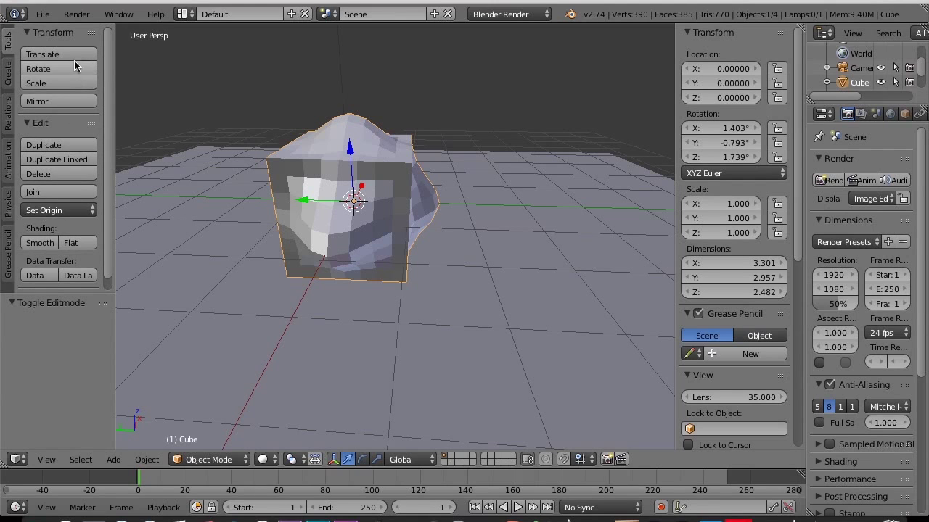
click(32, 244)
mouse_move(438, 176)
middle_down()
mouse_move(293, 155)
mouse_move(387, 191)
mouse_move(450, 151)
mouse_move(516, 160)
mouse_move(377, 182)
mouse_move(230, 175)
mouse_move(353, 207)
mouse_move(416, 204)
middle_up()
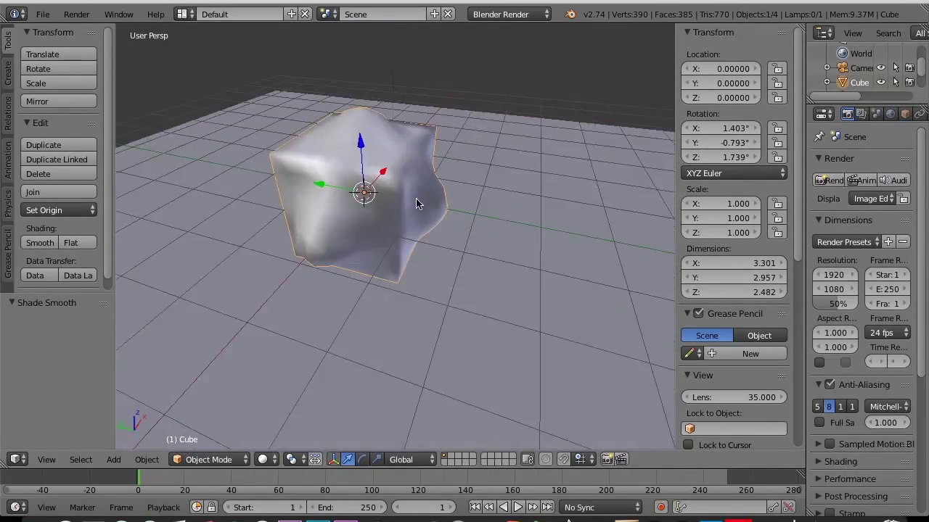
scroll(416, 204, up, 3)
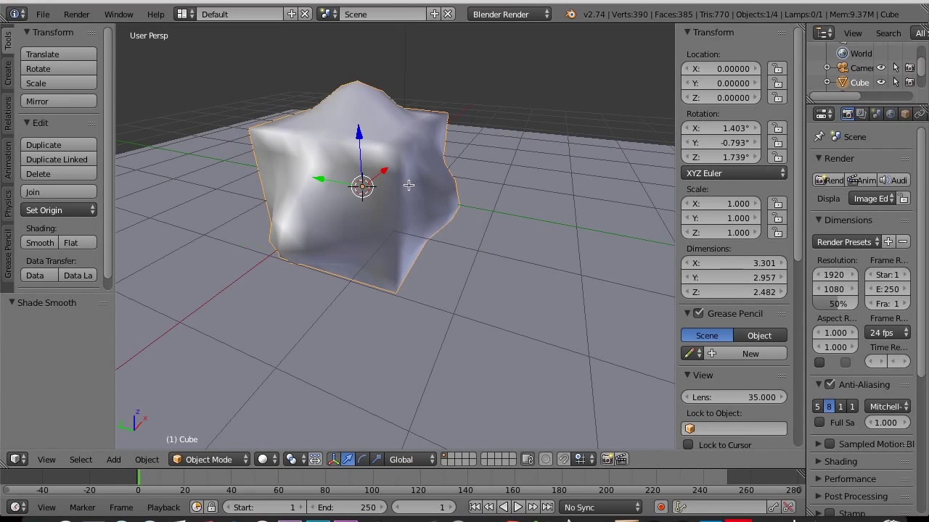
key(Tab)
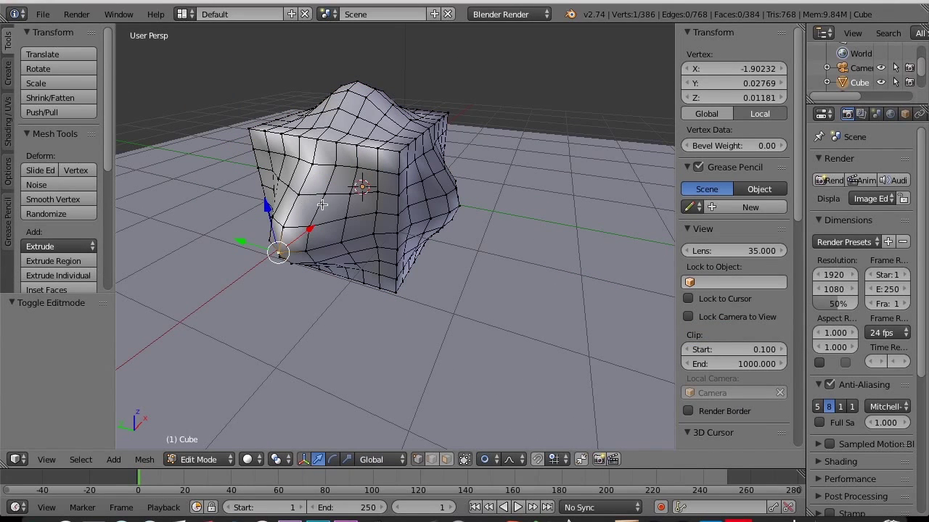
key(Tab)
scroll(913, 118, down, 2)
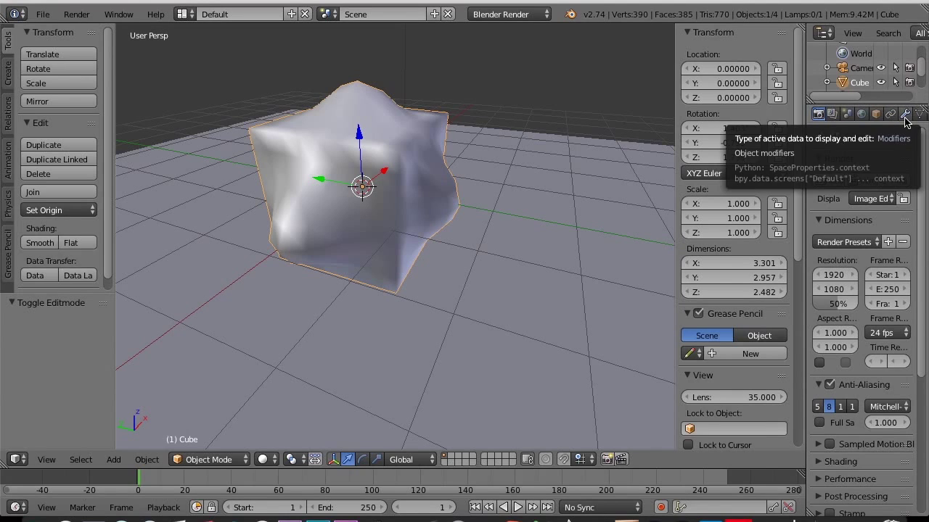
scroll(878, 116, up, 2)
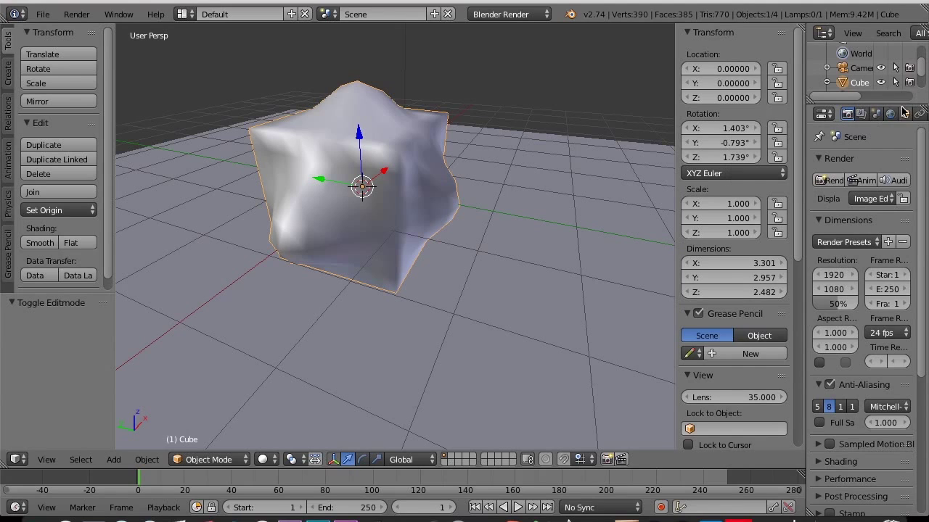
scroll(900, 118, down, 2)
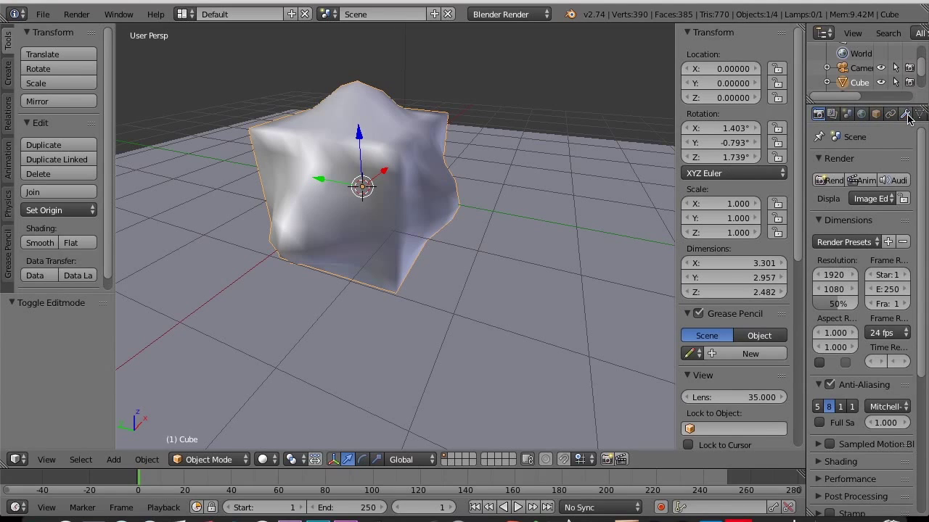
scroll(903, 118, down, 1)
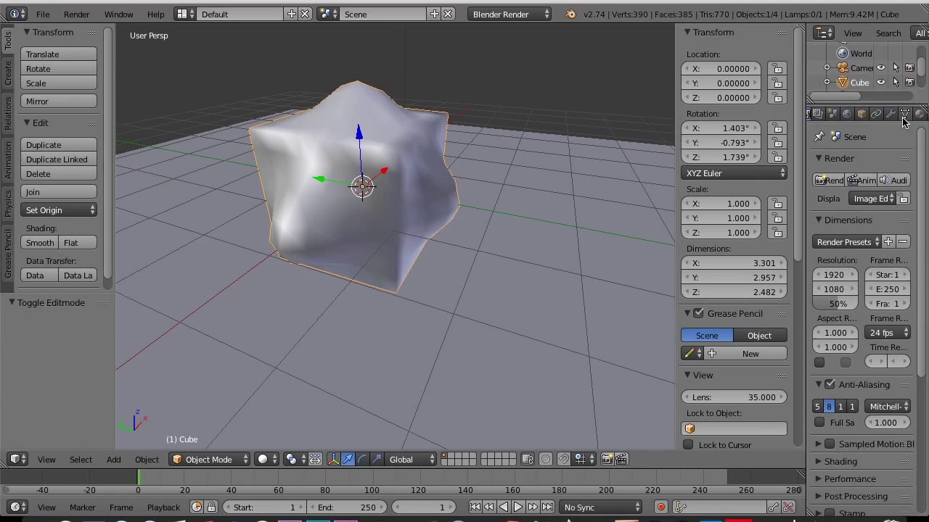
scroll(903, 120, down, 2)
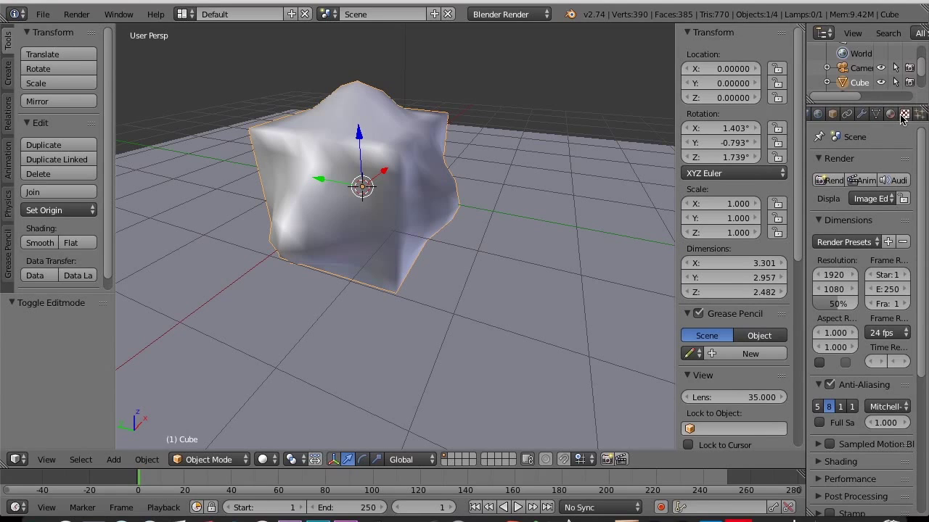
scroll(903, 119, down, 1)
scroll(904, 119, up, 2)
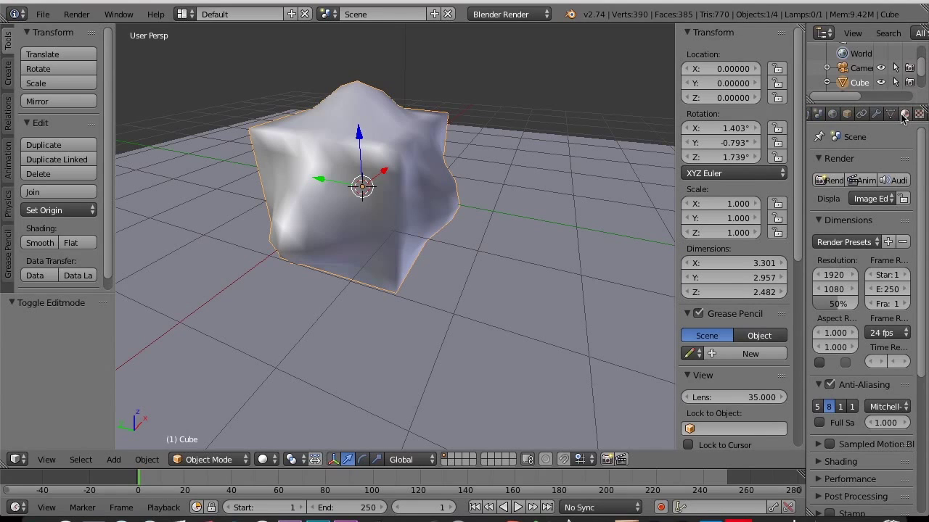
scroll(902, 120, up, 3)
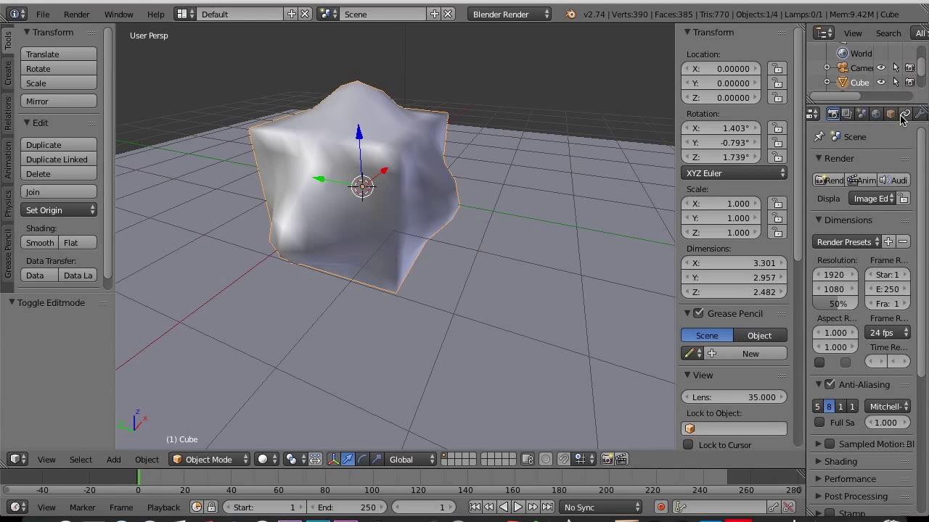
scroll(873, 120, down, 1)
scroll(874, 118, down, 1)
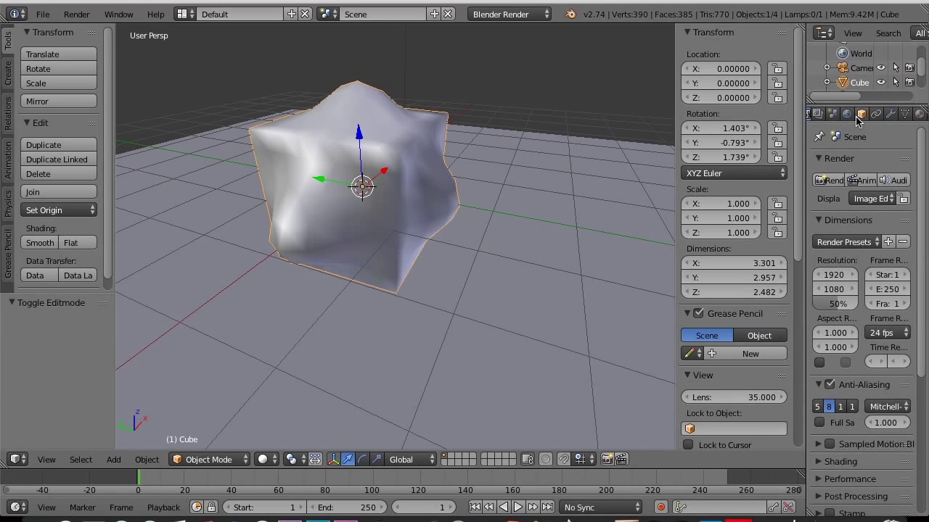
scroll(858, 122, down, 1)
scroll(857, 120, down, 4)
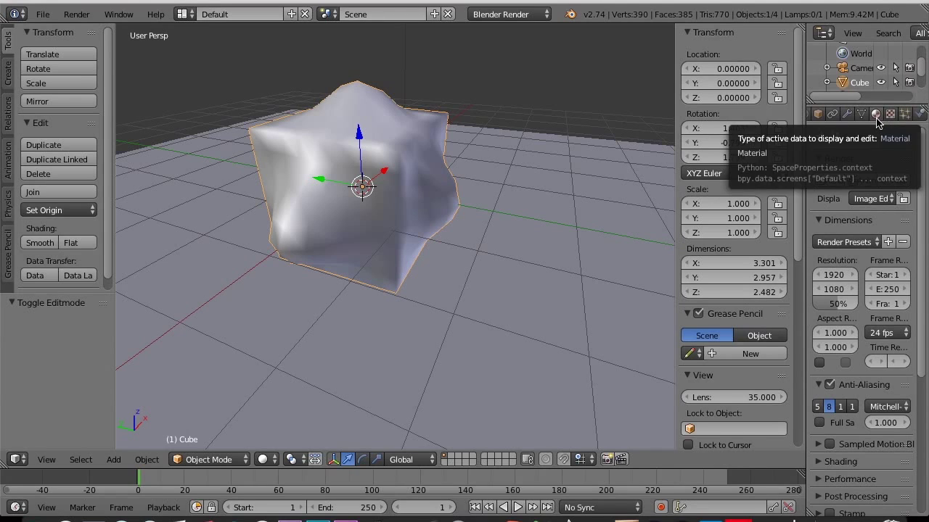
Step: Add a Bevel modifier to the cube with a width of 0.095
click(847, 115)
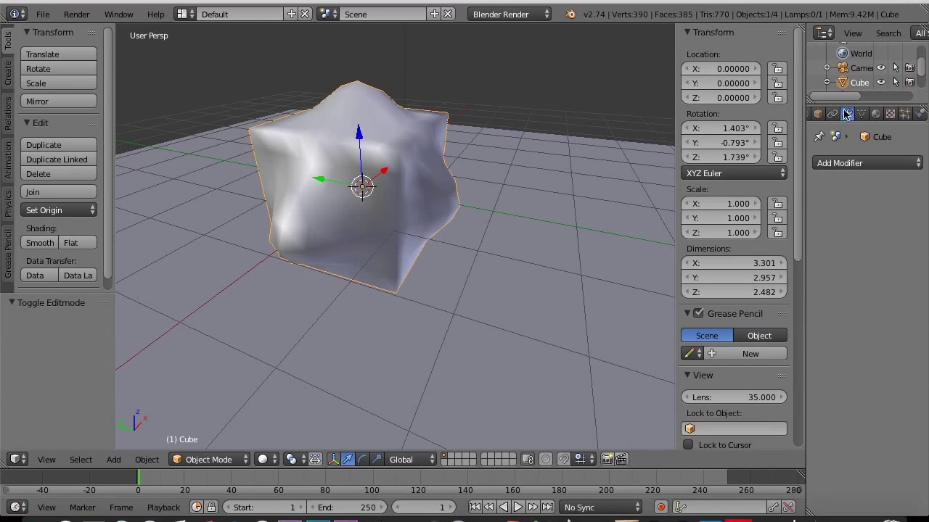
click(847, 164)
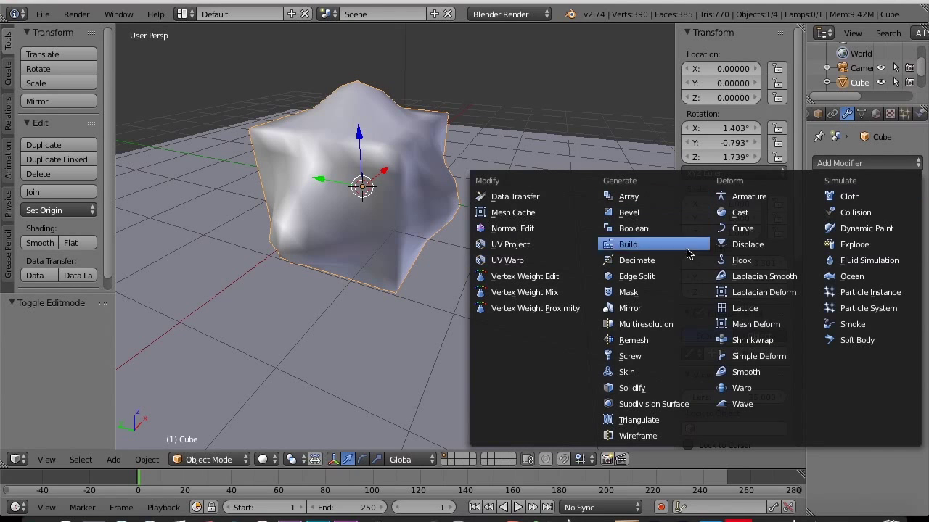
click(660, 213)
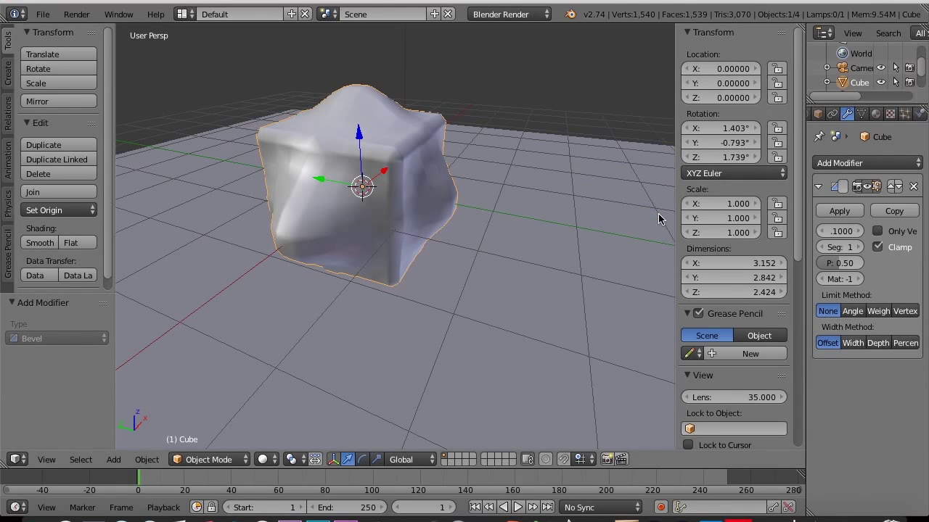
middle_drag(662, 218, 642, 191)
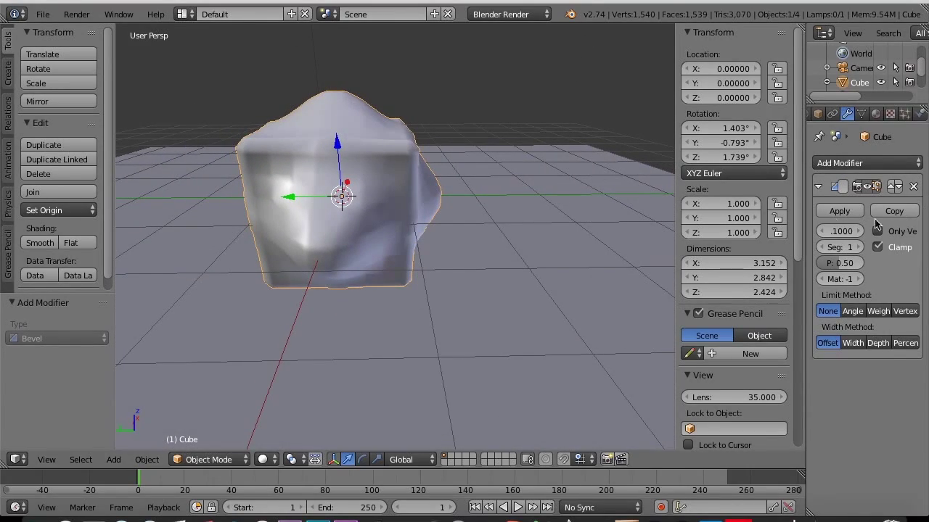
click(858, 231)
click(858, 231)
mouse_move(858, 231)
mouse_down()
mouse_move(907, 231)
mouse_move(845, 230)
mouse_move(859, 231)
mouse_up()
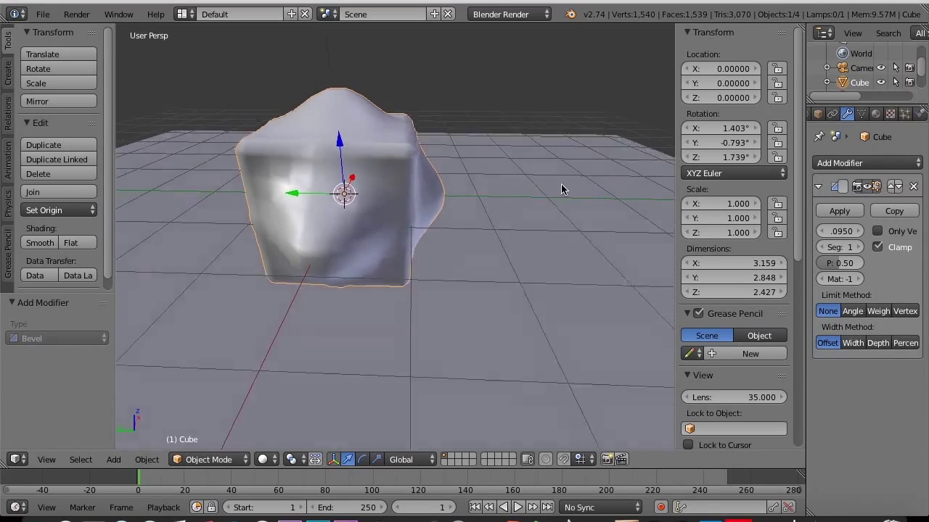
Step: Collapse the Bevel panel, hide the N sidebar and widen the Properties editor
middle_drag(561, 183, 725, 177)
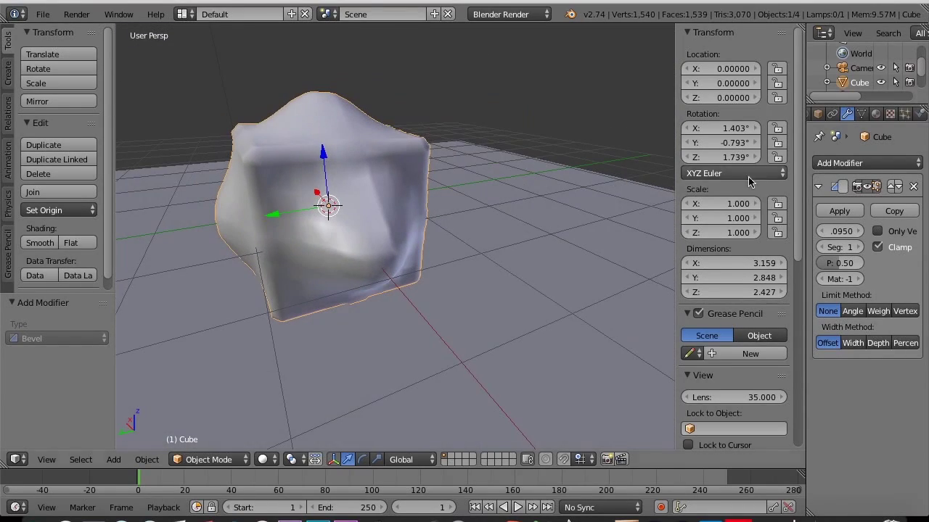
click(817, 186)
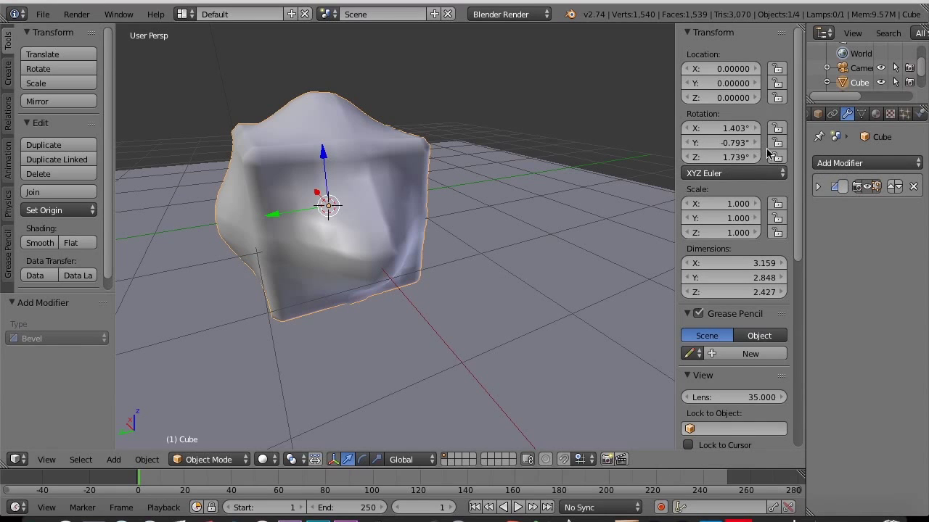
drag(674, 53, 762, 58)
drag(805, 145, 674, 147)
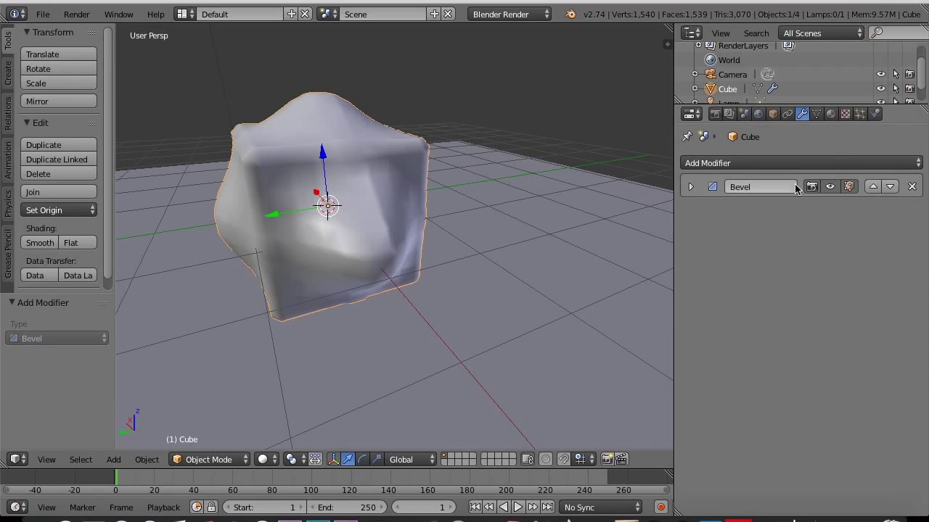
click(791, 165)
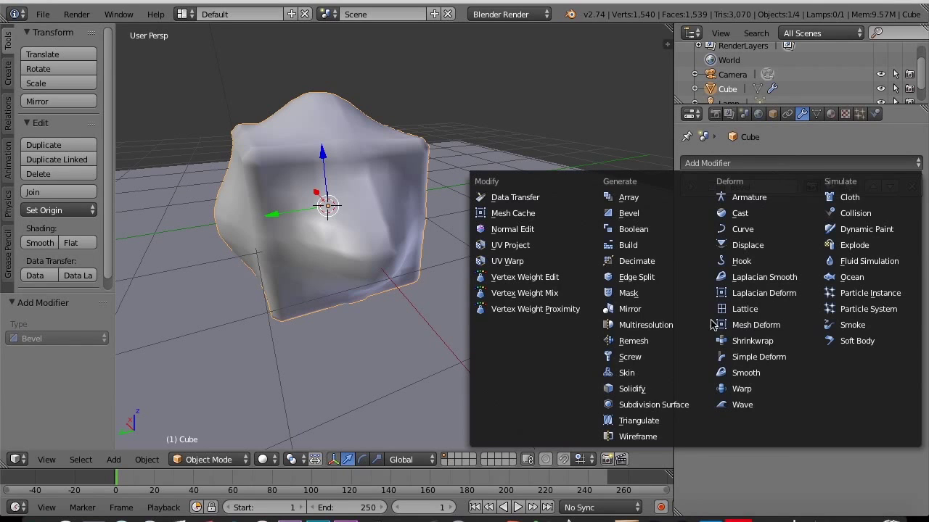
Step: Add a Subdivision Surface modifier with 2 viewport subdivisions
click(637, 405)
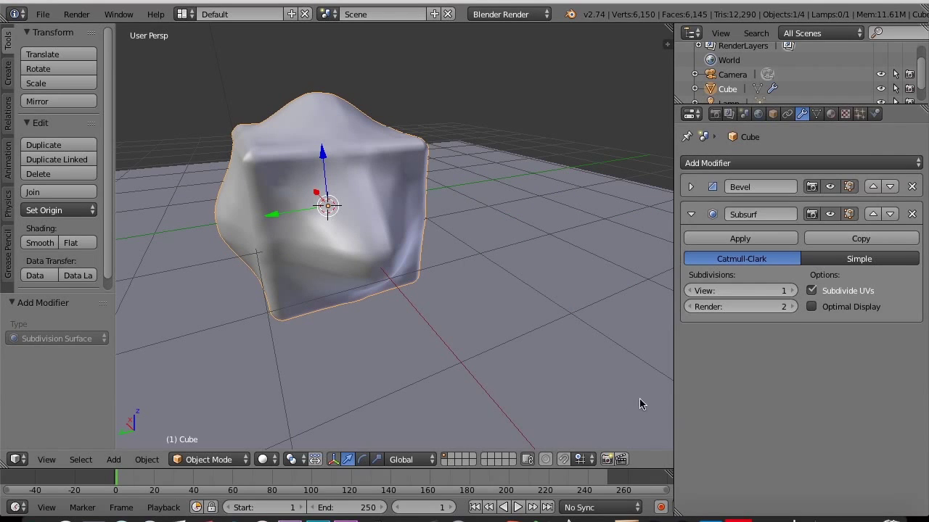
click(792, 291)
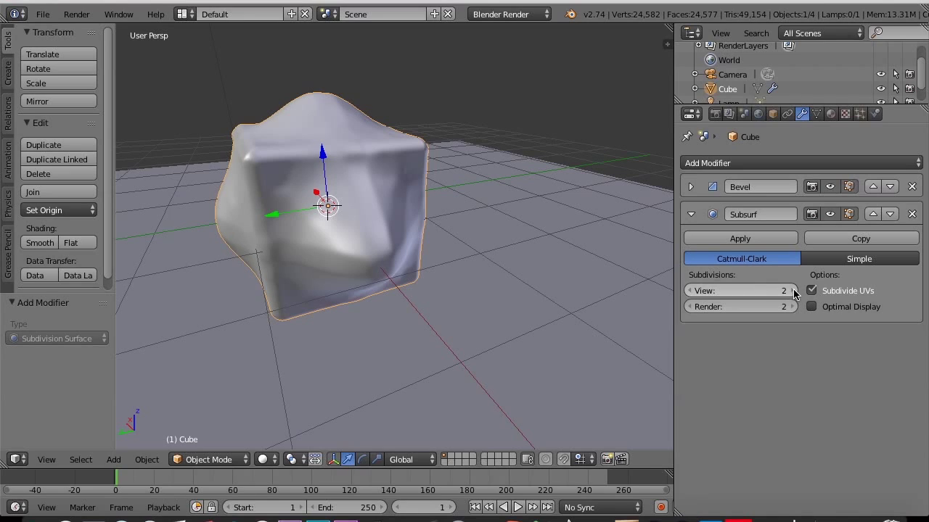
middle_drag(508, 269, 653, 249)
middle_drag(530, 234, 583, 246)
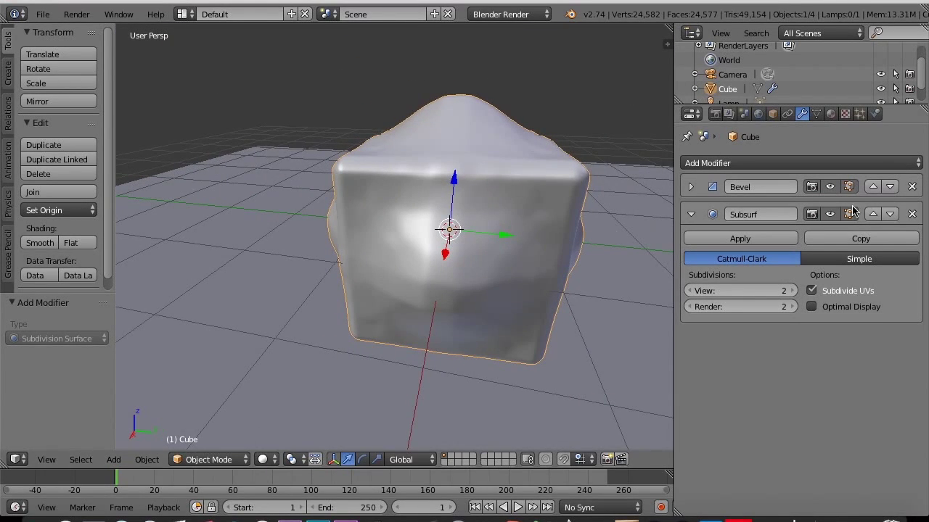
Step: Reorder the modifier stack so Subsurf sits above Bevel, folding the Subsurf panel
click(872, 214)
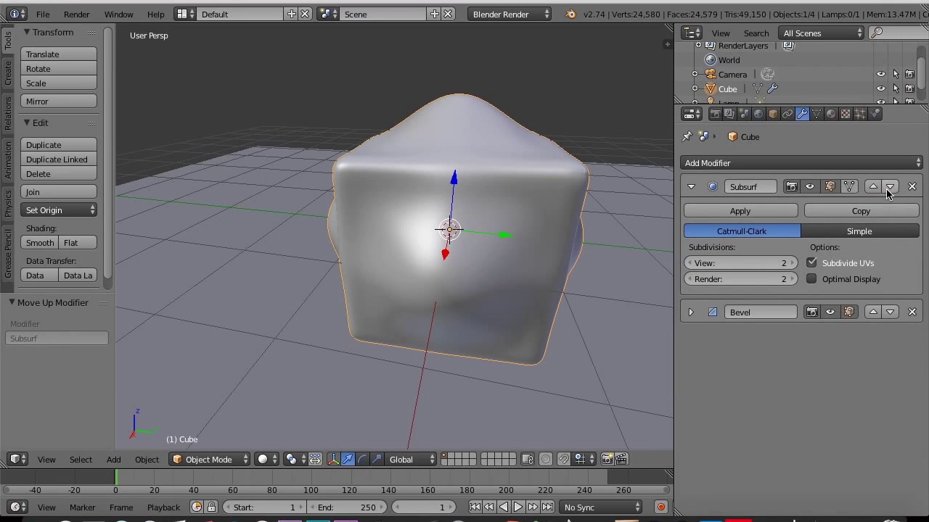
middle_drag(475, 210, 458, 187)
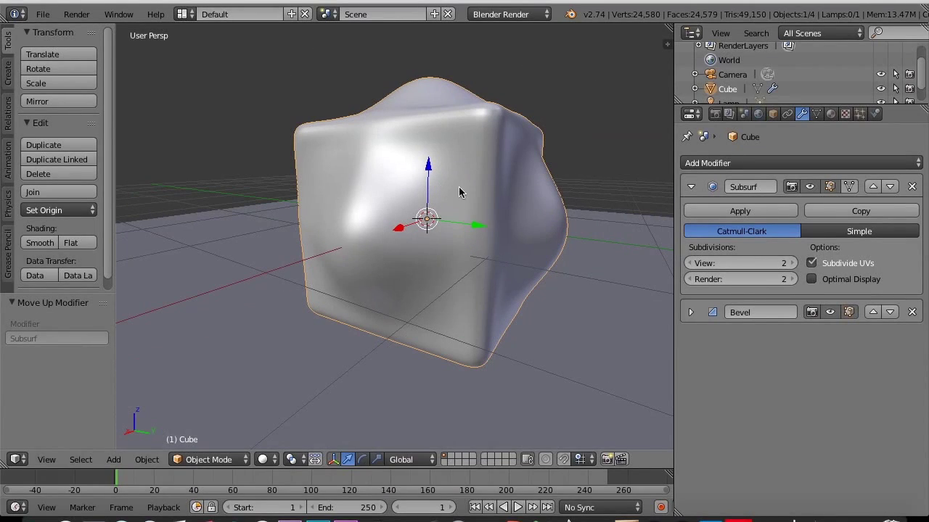
click(890, 187)
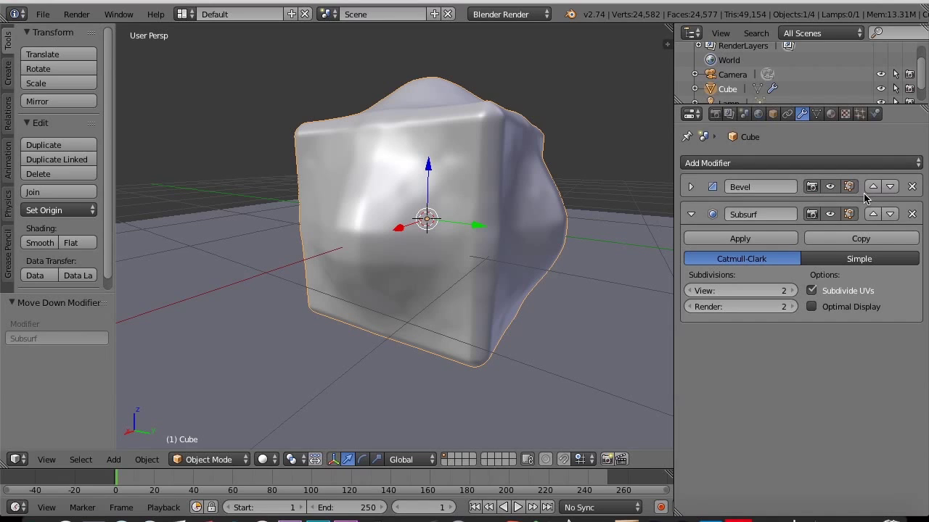
click(889, 187)
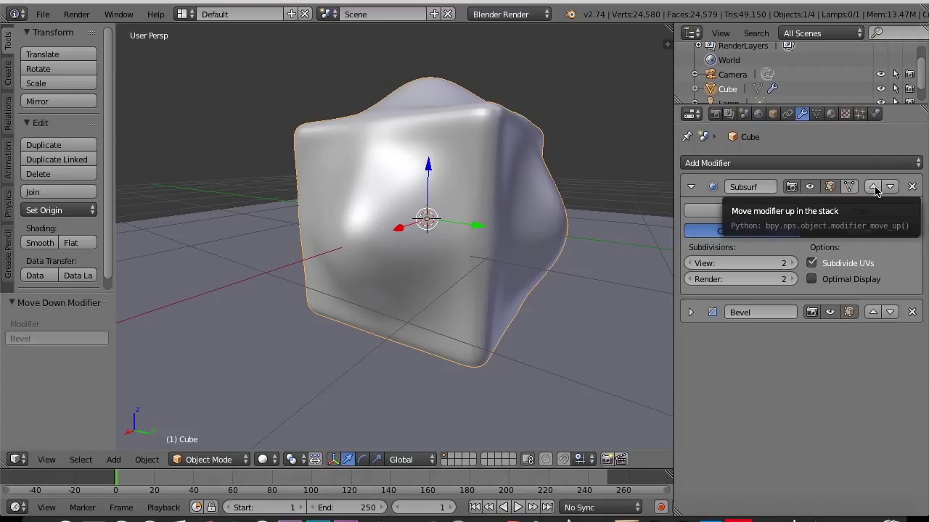
click(890, 188)
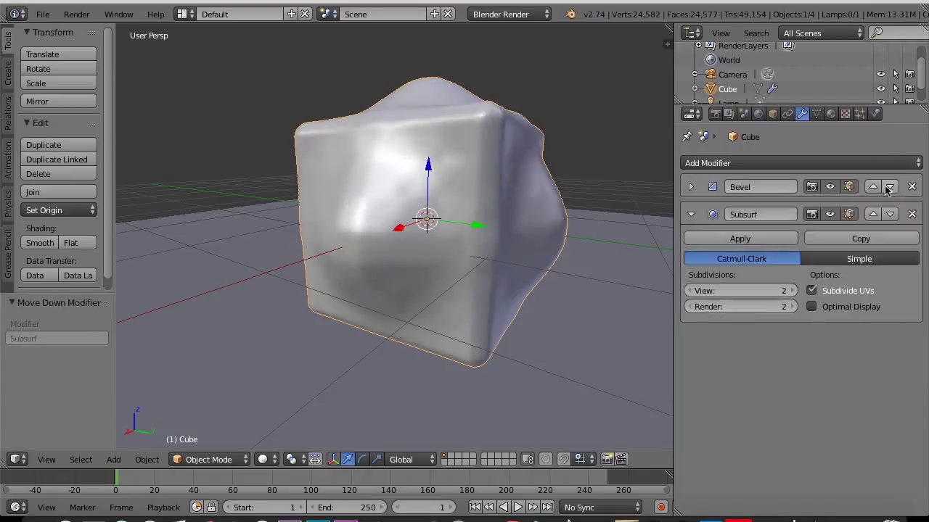
click(874, 187)
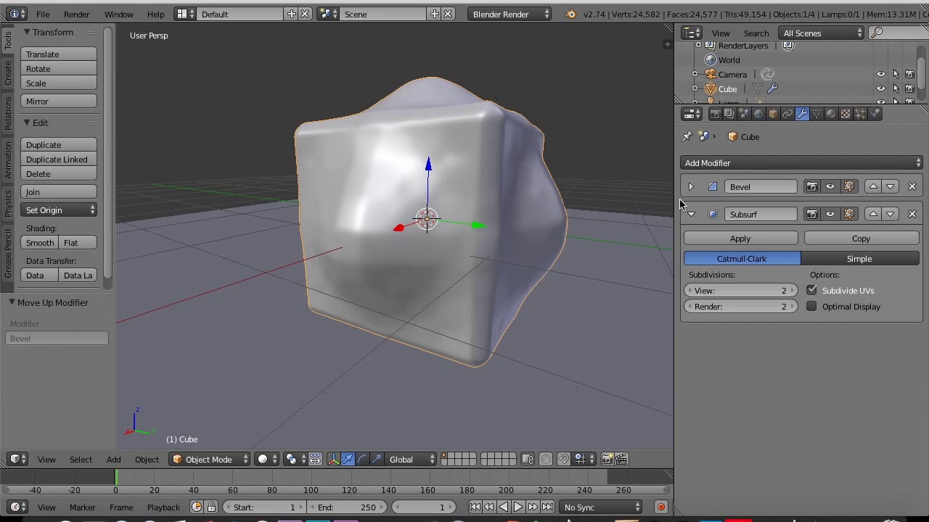
click(691, 214)
click(890, 187)
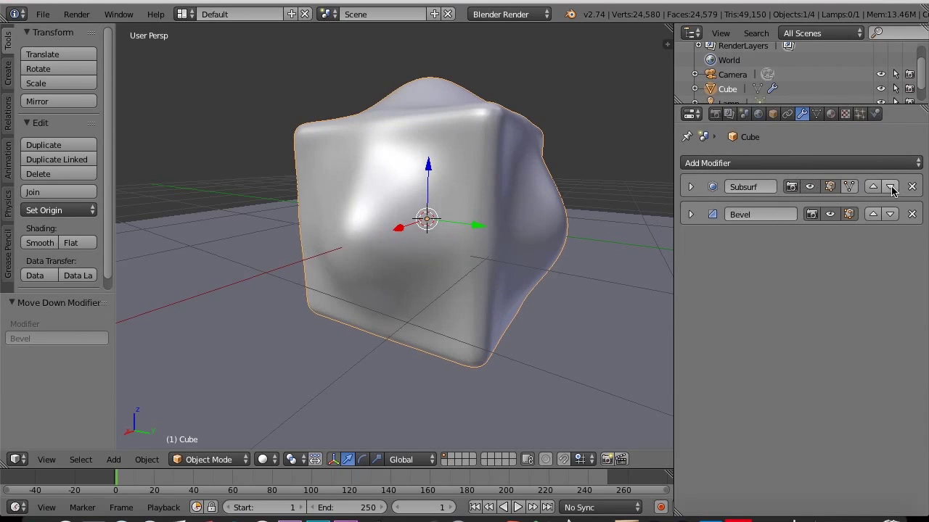
Step: Add an Array modifier and set its count to 20, then 2
click(816, 167)
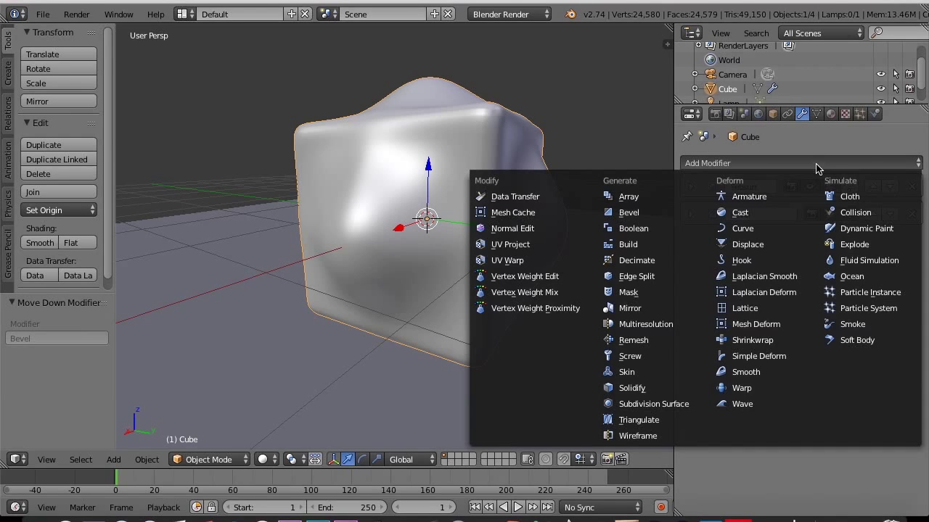
click(649, 201)
scroll(518, 210, down, 5)
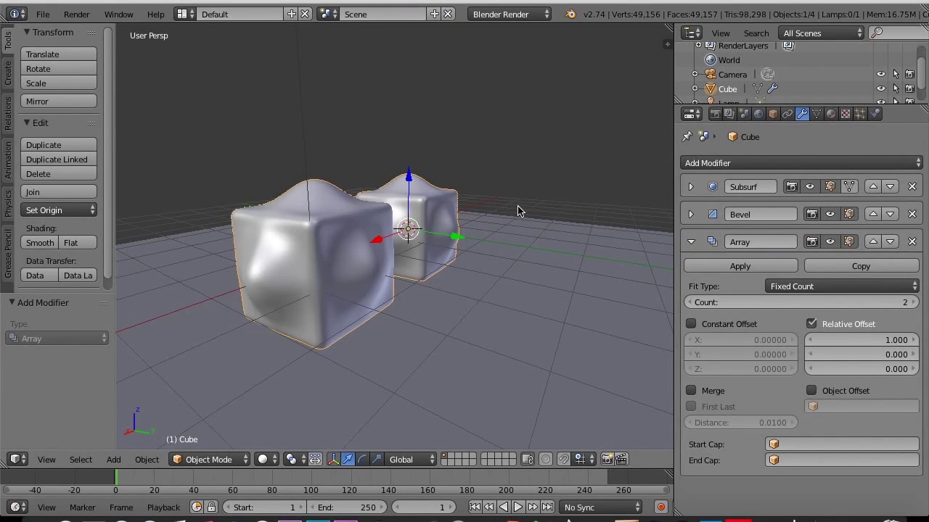
click(762, 302)
text(20)
key(Return)
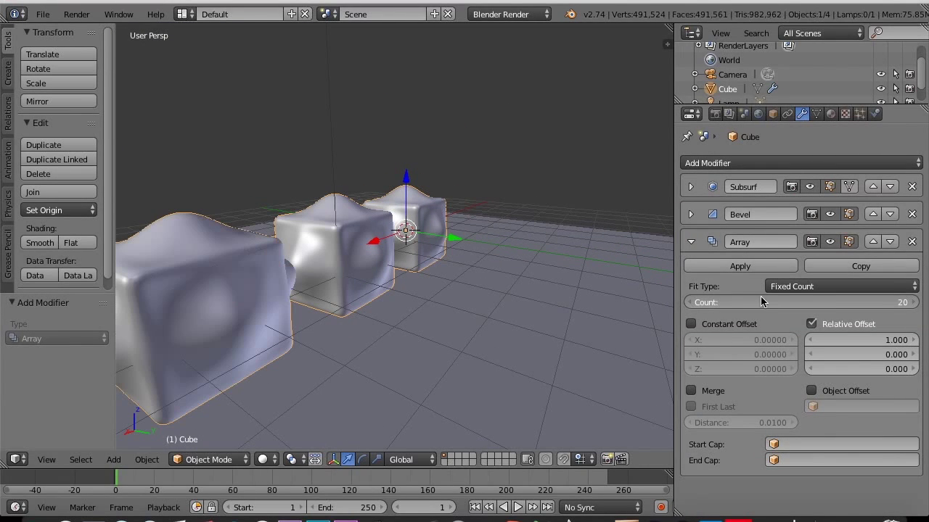
drag(812, 306, 809, 303)
click(809, 303)
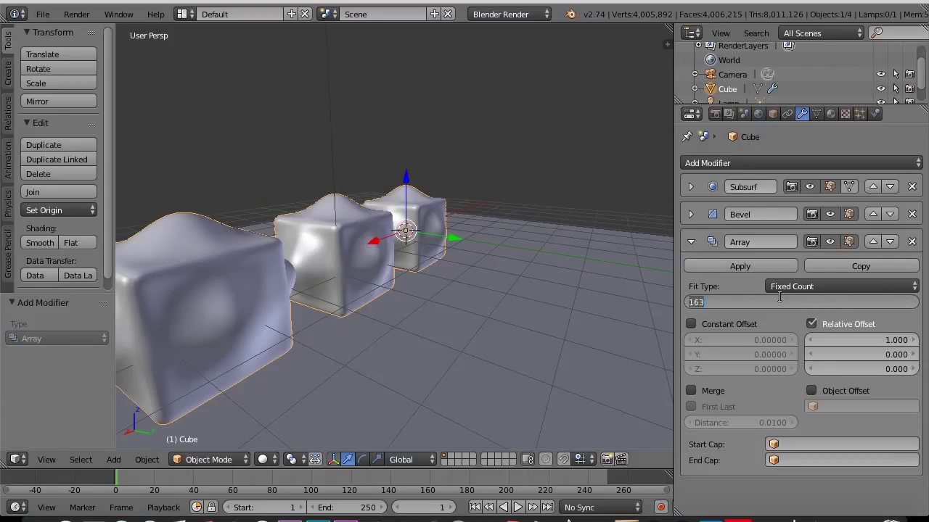
text(2)
key(Return)
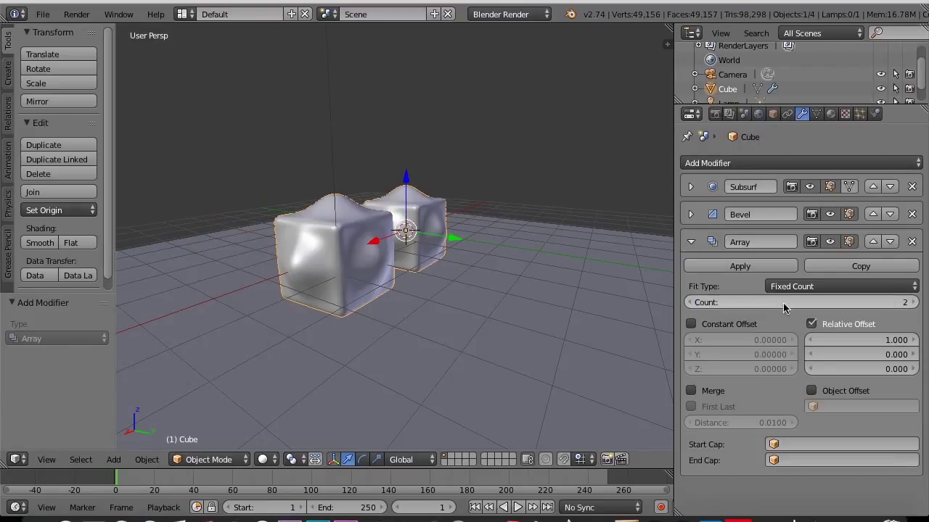
Step: Set the array's relative Y offset to 1.000
click(861, 350)
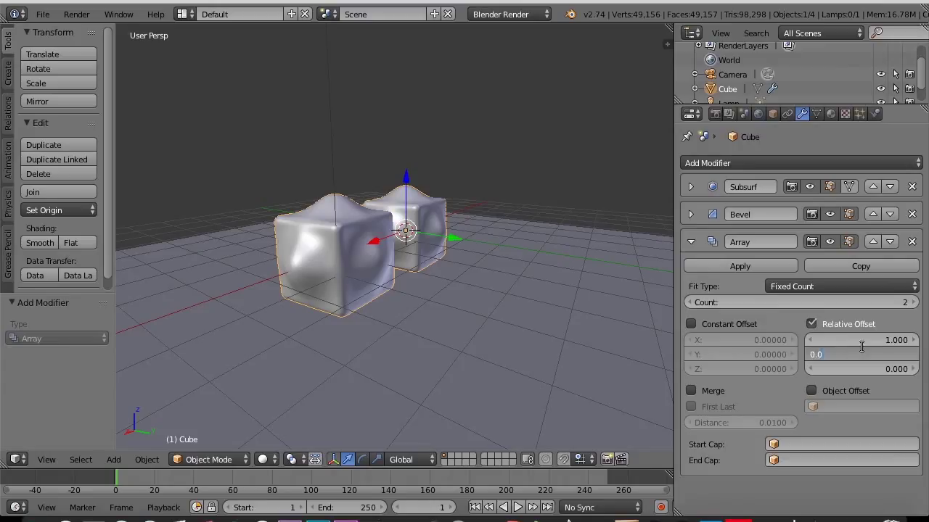
key(Return)
click(852, 352)
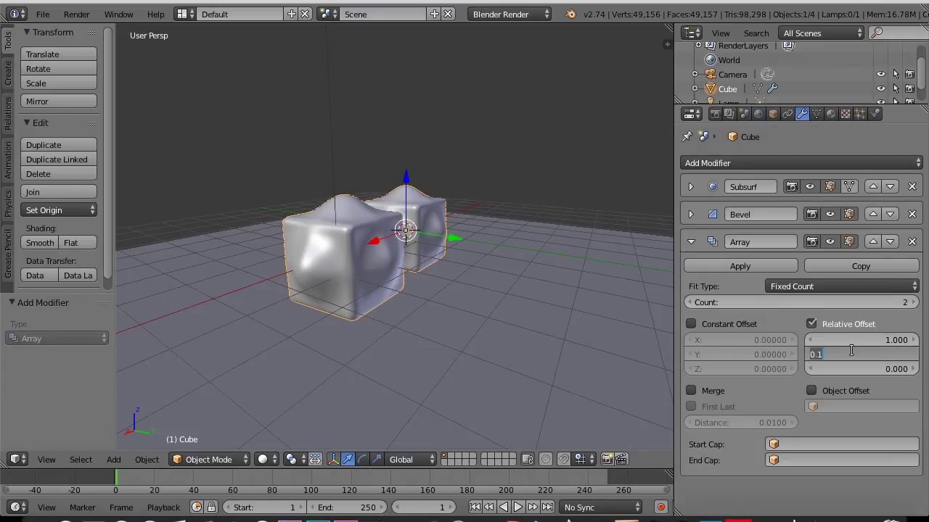
key(Return)
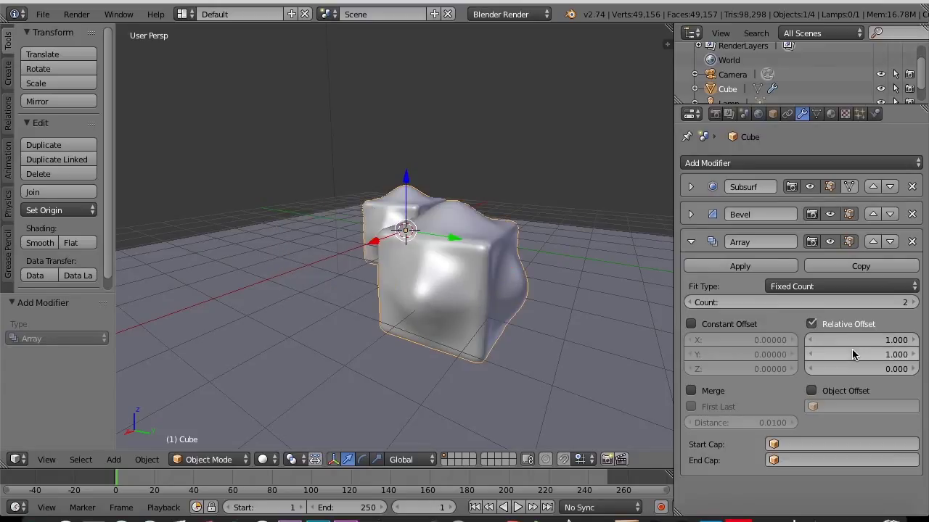
middle_drag(551, 276, 562, 338)
key(alt+a)
scroll(563, 338, down, 5)
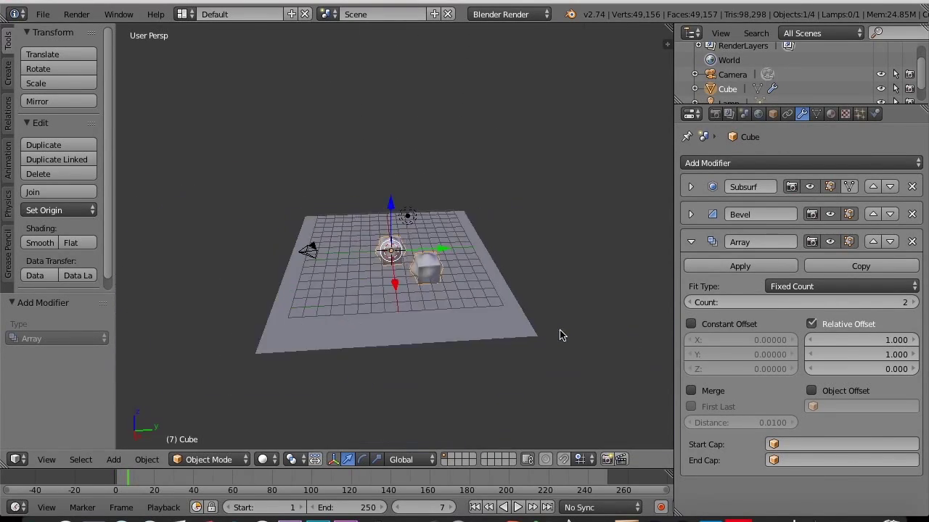
scroll(614, 344, up, 2)
Step: Raise the array count to 5 and set Fit Type to Fit Curve
drag(897, 300, 925, 299)
click(768, 289)
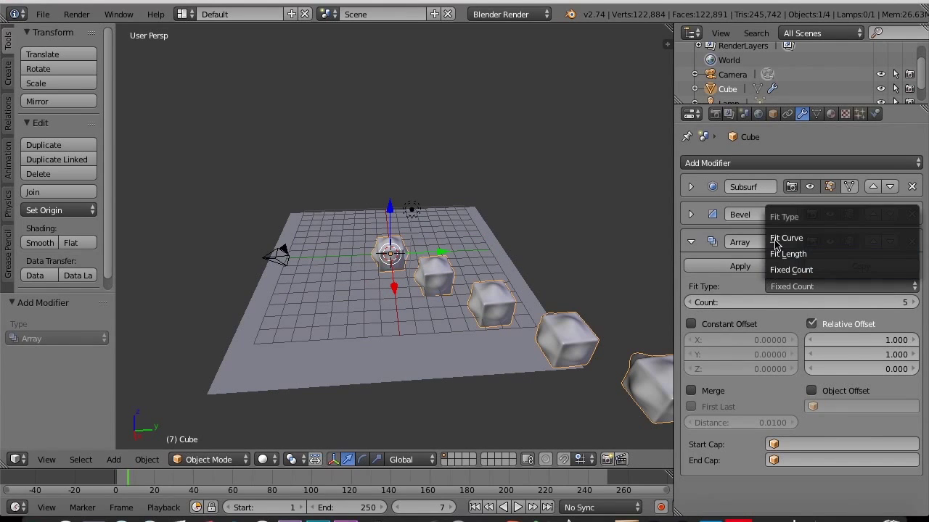
click(773, 243)
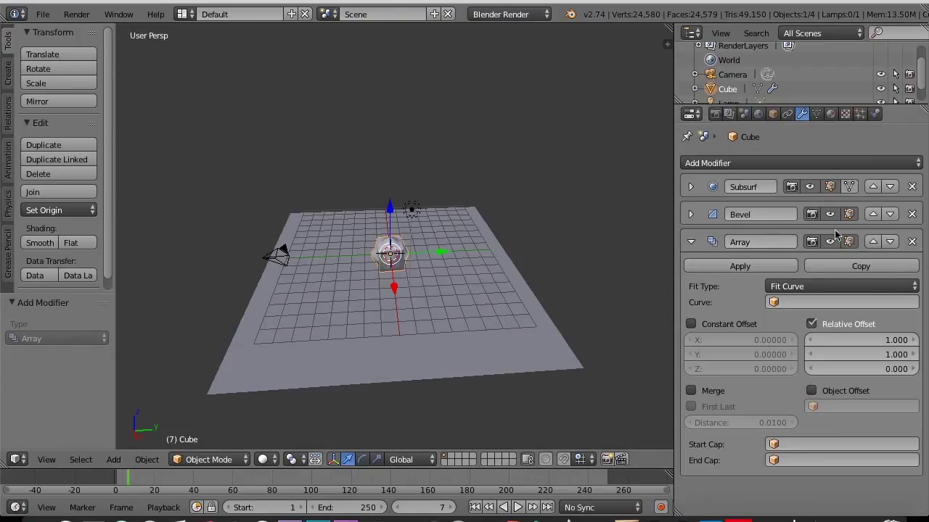
Step: Delete the Array modifier, dismiss the Add Modifier list, and view the cube front-on
click(912, 241)
click(855, 162)
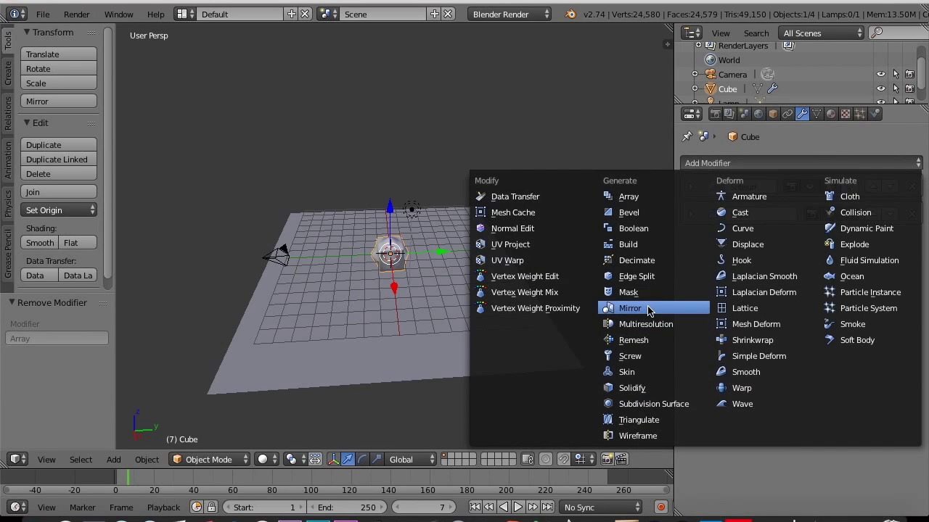
click(766, 156)
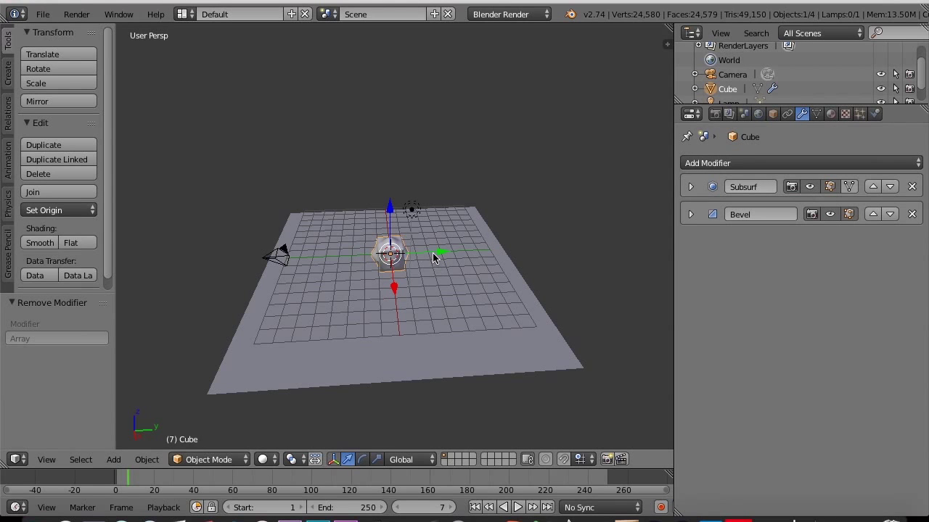
scroll(433, 242, up, 6)
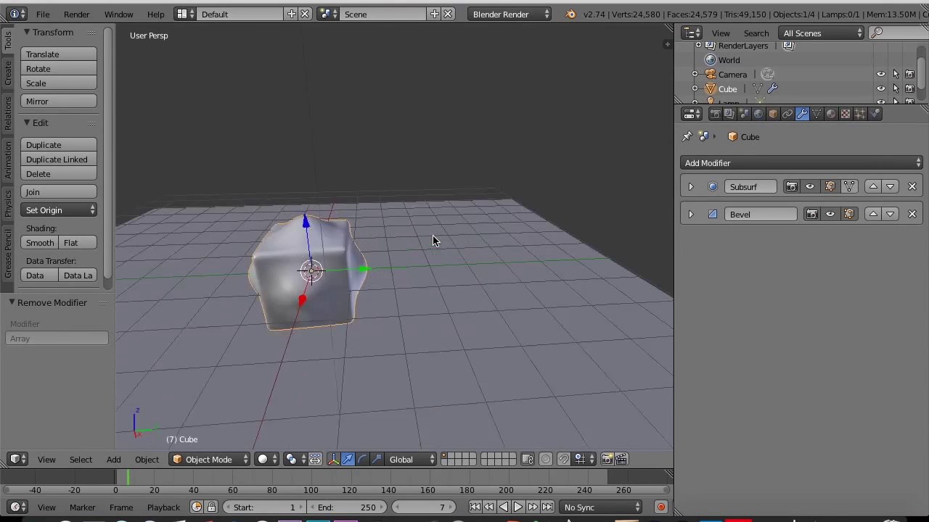
middle_drag(433, 243, 483, 175)
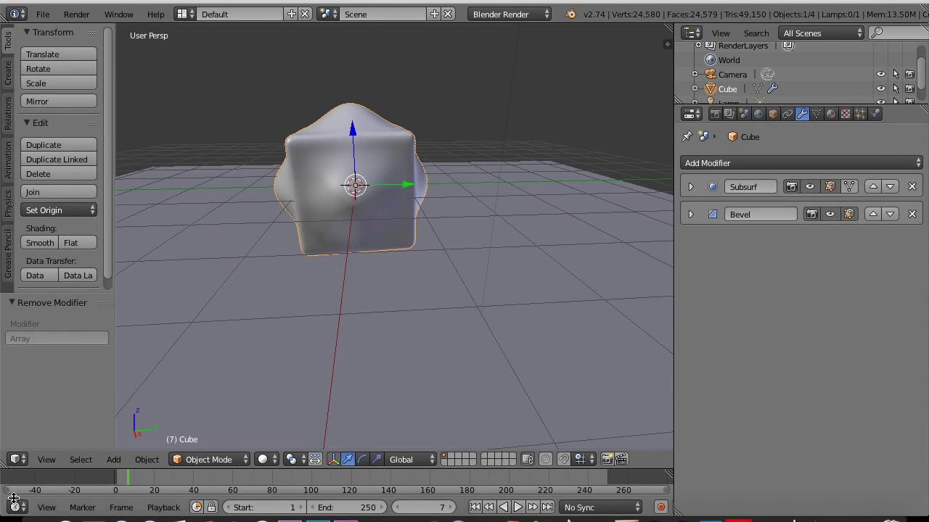
click(16, 459)
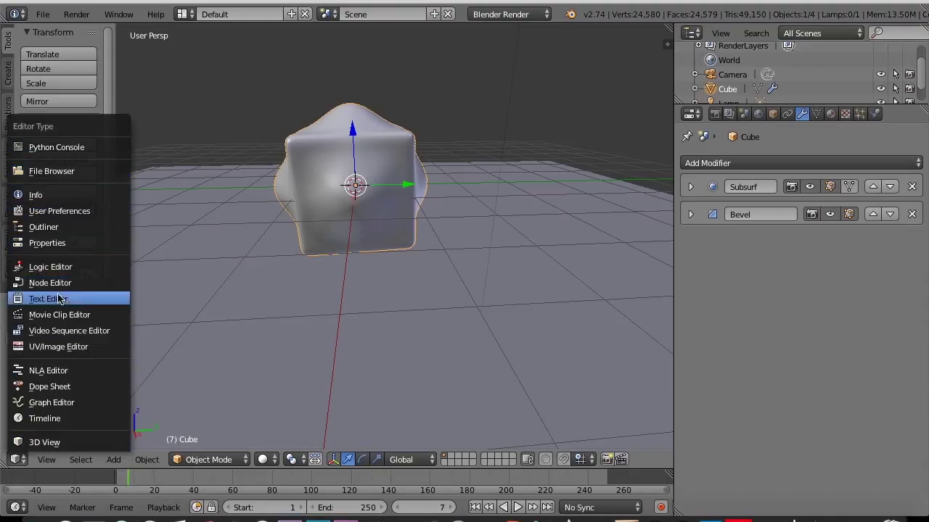
click(45, 243)
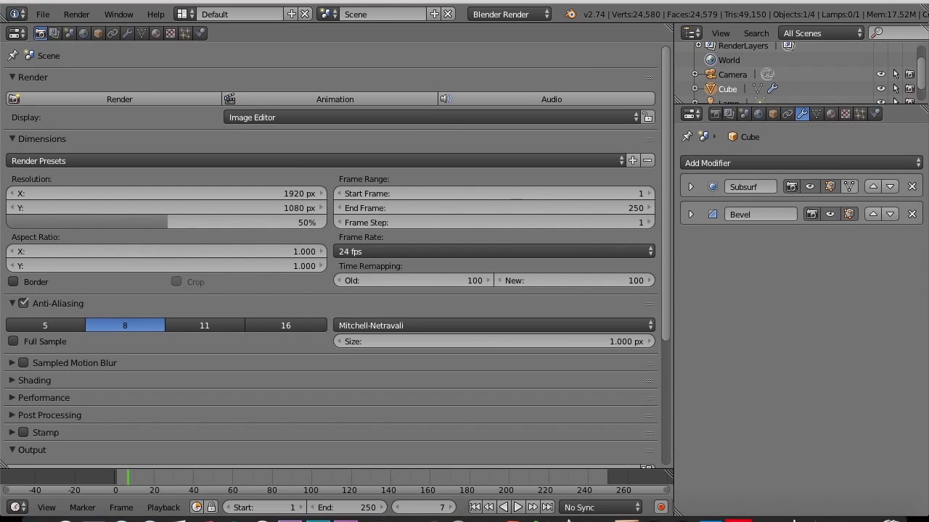
click(17, 32)
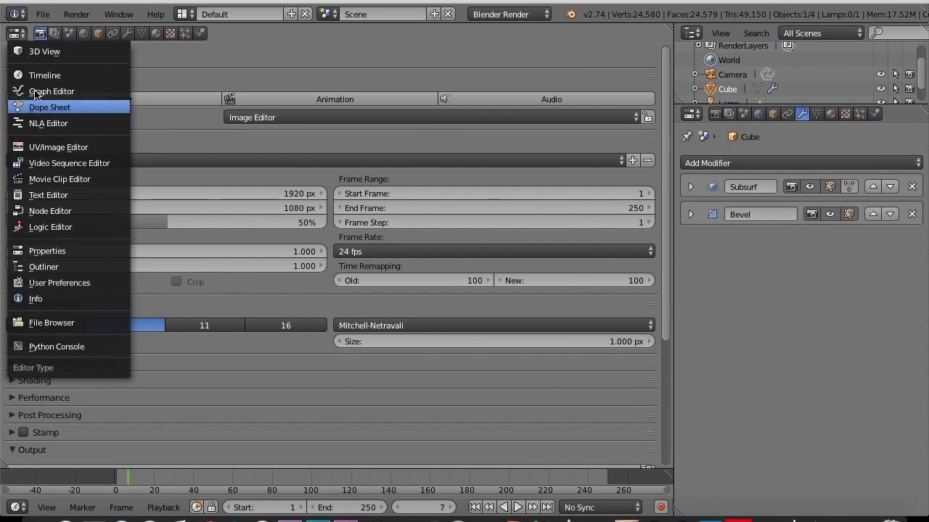
click(34, 50)
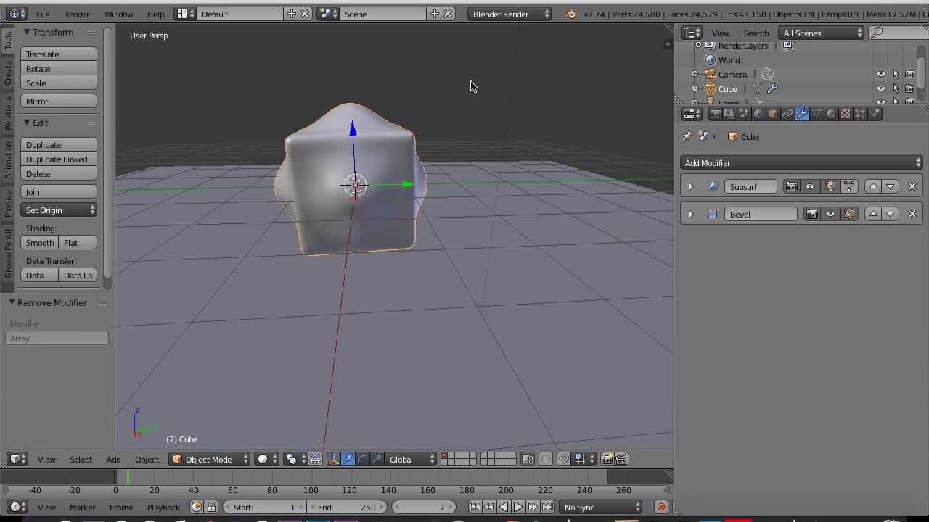
click(17, 507)
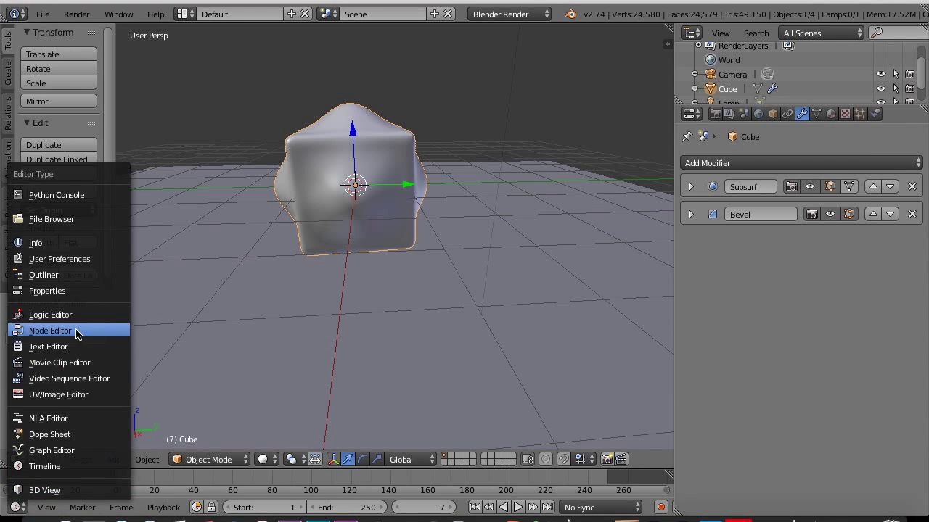
click(73, 347)
click(14, 508)
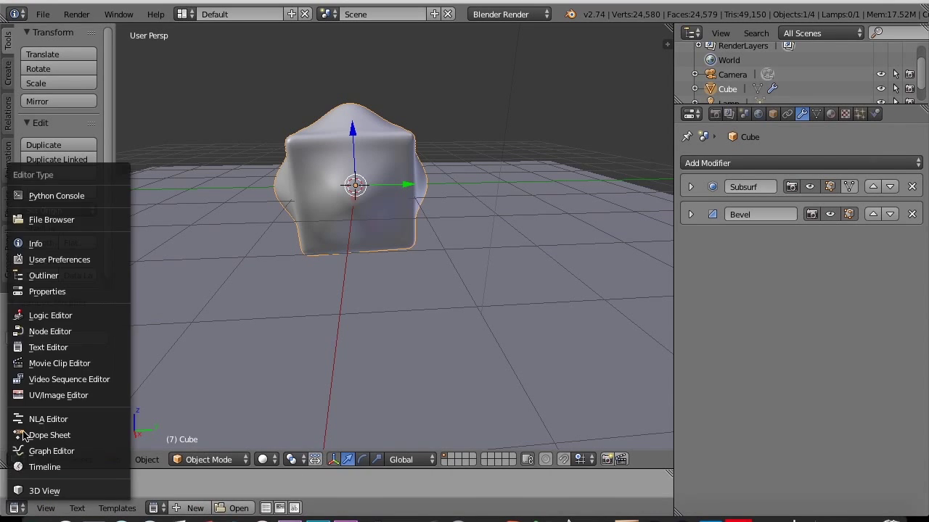
click(30, 263)
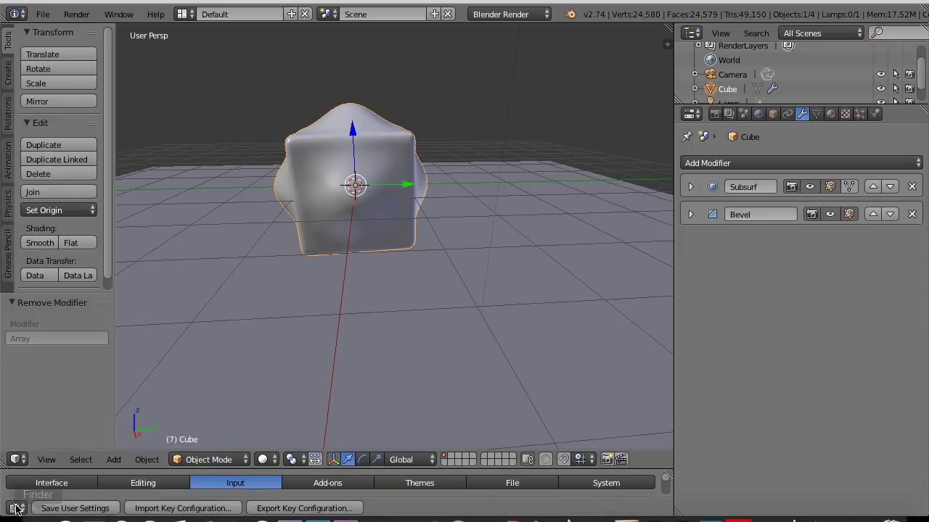
scroll(440, 479, down, 2)
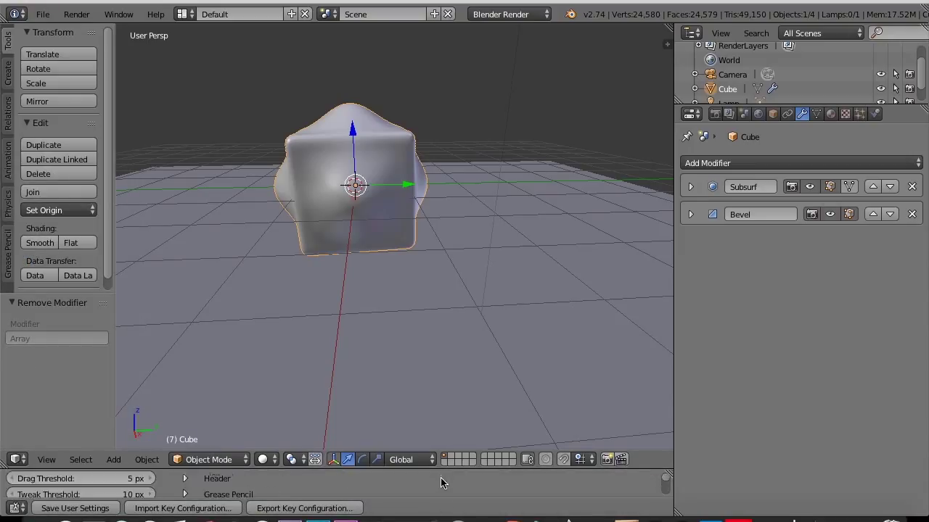
scroll(440, 479, up, 2)
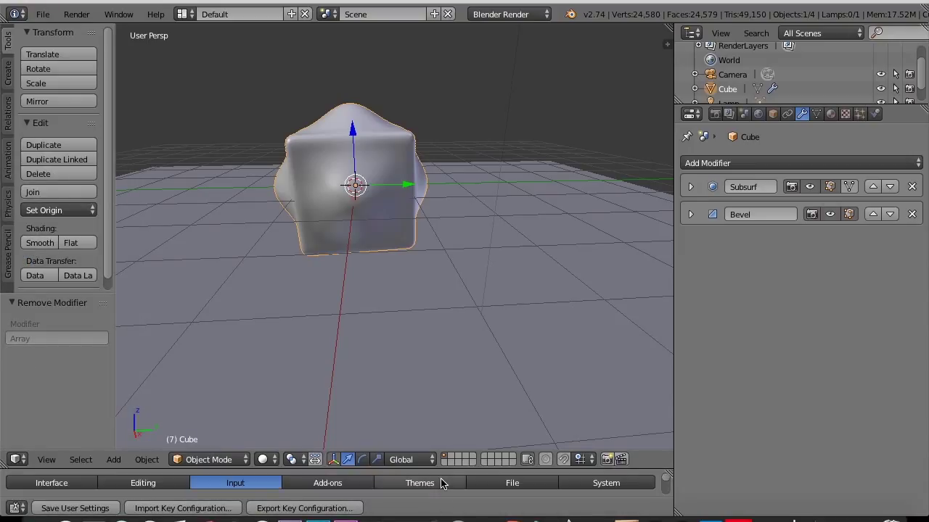
click(18, 508)
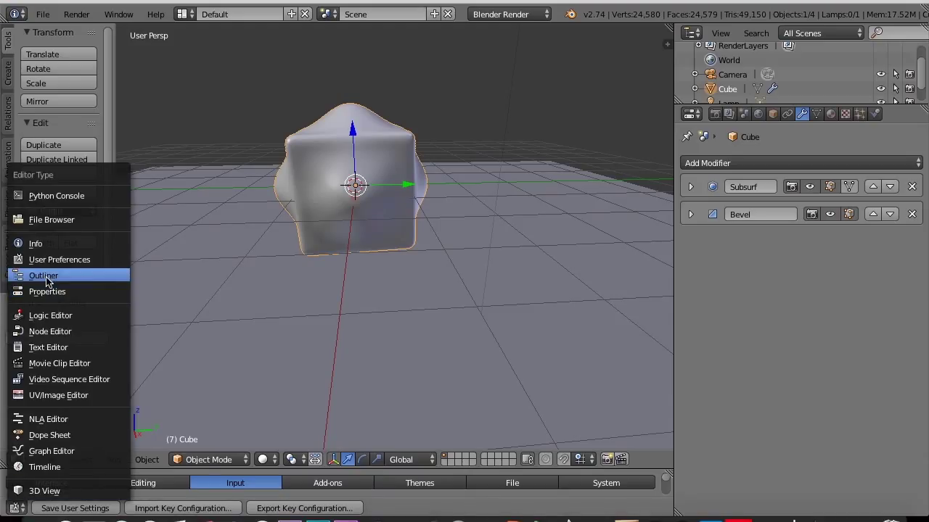
click(35, 244)
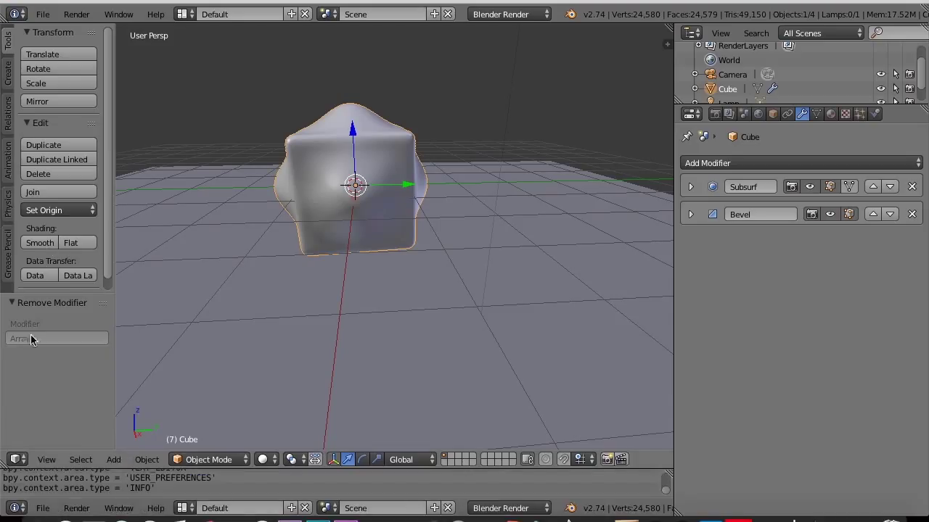
click(20, 511)
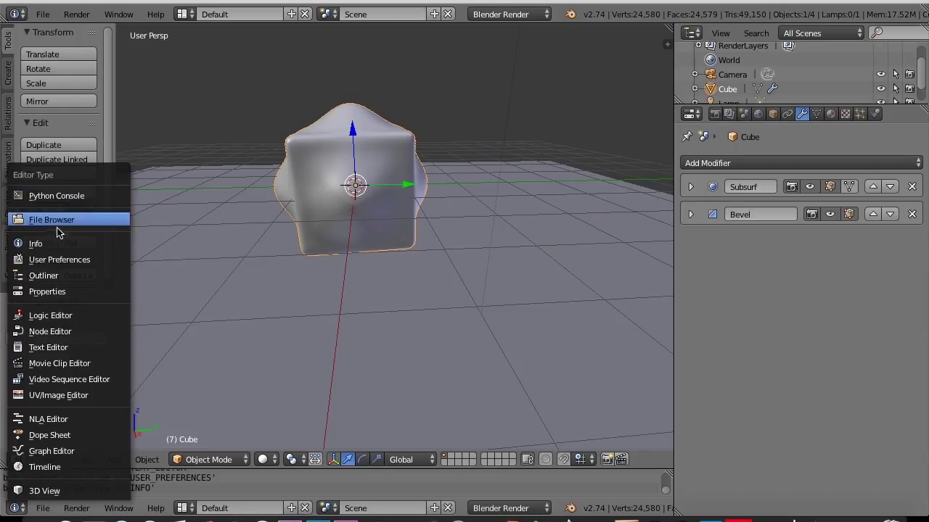
click(52, 467)
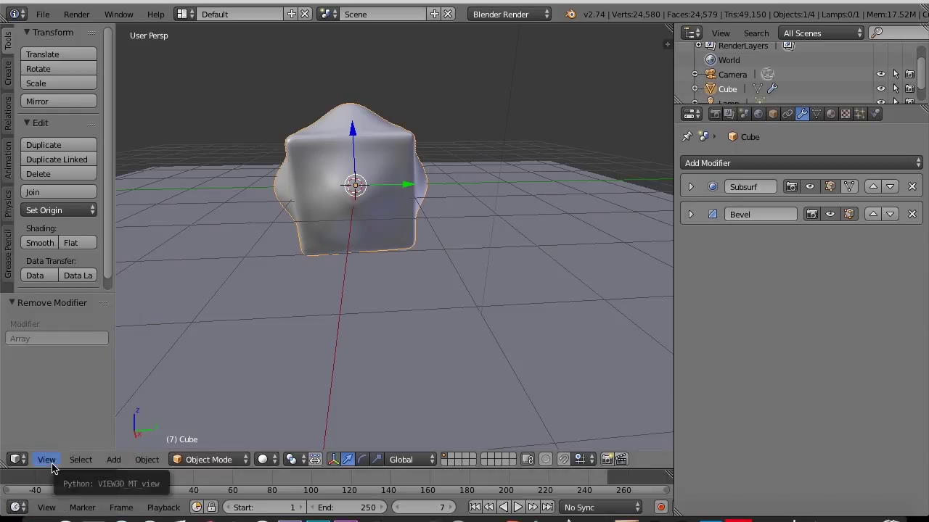